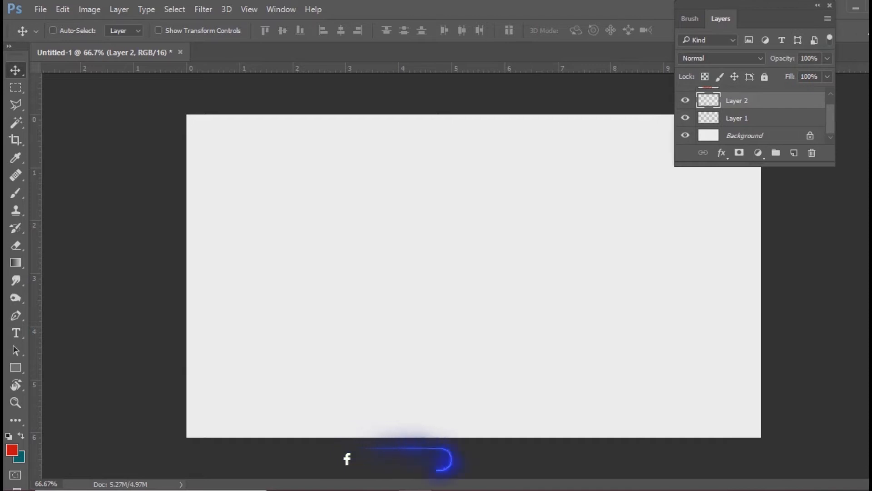
Stamp one red smoke shape at the centre of the canvas on Layer 2 with the 700 px smoke brush.
key(b)
key(bracketright)
key(bracketright)
key(bracketright)
key(bracketright)
key(bracketright)
key(bracketright)
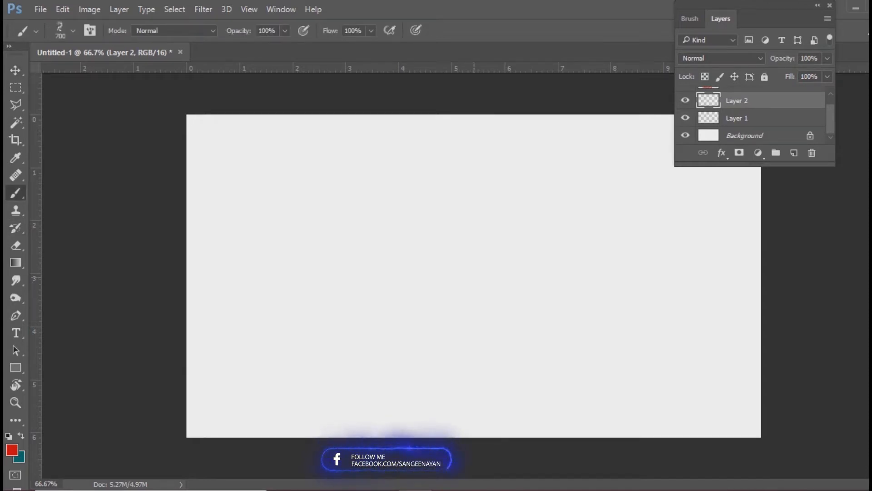
click(474, 276)
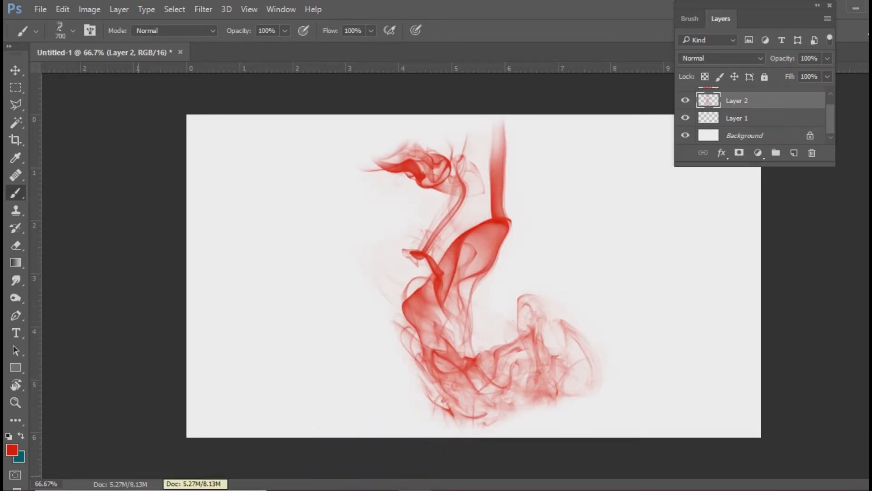
Smudge the middle of the red smoke with a 40 px brush at 50% strength to shape the torso and waist.
click(16, 281)
mouse_move(470, 248)
mouse_down()
mouse_move(463, 237)
mouse_move(444, 260)
mouse_move(453, 234)
mouse_move(406, 261)
mouse_move(429, 255)
mouse_move(443, 240)
mouse_move(439, 227)
mouse_move(436, 250)
mouse_move(440, 227)
mouse_move(418, 249)
mouse_move(436, 272)
mouse_move(450, 270)
mouse_move(455, 289)
mouse_move(513, 282)
mouse_up()
mouse_move(461, 227)
mouse_down()
mouse_move(452, 272)
mouse_move(432, 229)
mouse_up()
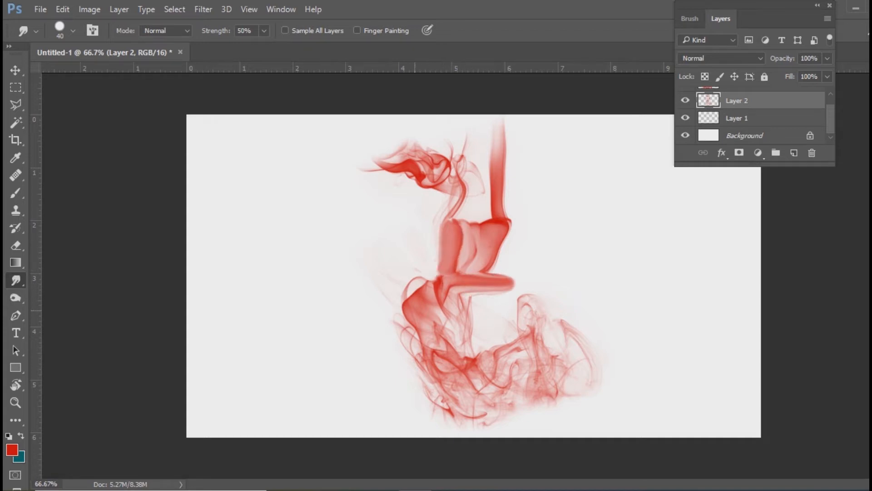
mouse_move(420, 273)
mouse_down()
mouse_move(386, 309)
mouse_move(363, 314)
mouse_up()
mouse_move(441, 266)
mouse_down()
mouse_move(430, 297)
mouse_move(407, 302)
mouse_up()
Stamp a second 700 px smoke shape over the upper left of the figure and erase its outer part with a 250 px eraser.
key(b)
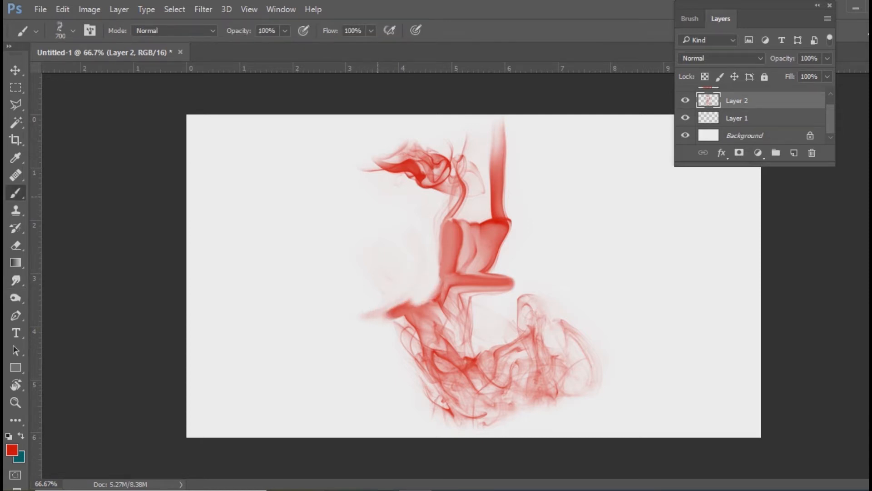
click(377, 197)
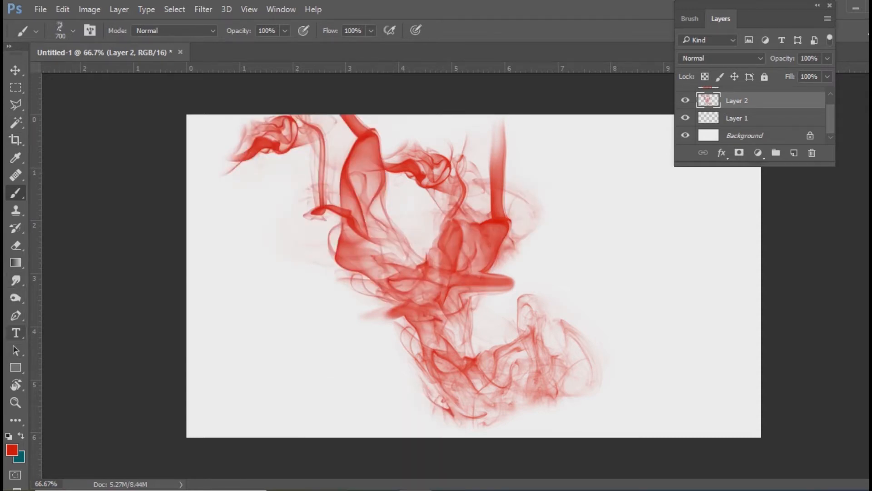
click(15, 245)
mouse_move(282, 146)
mouse_down()
mouse_move(364, 131)
mouse_move(345, 254)
mouse_move(390, 309)
mouse_move(228, 183)
mouse_up()
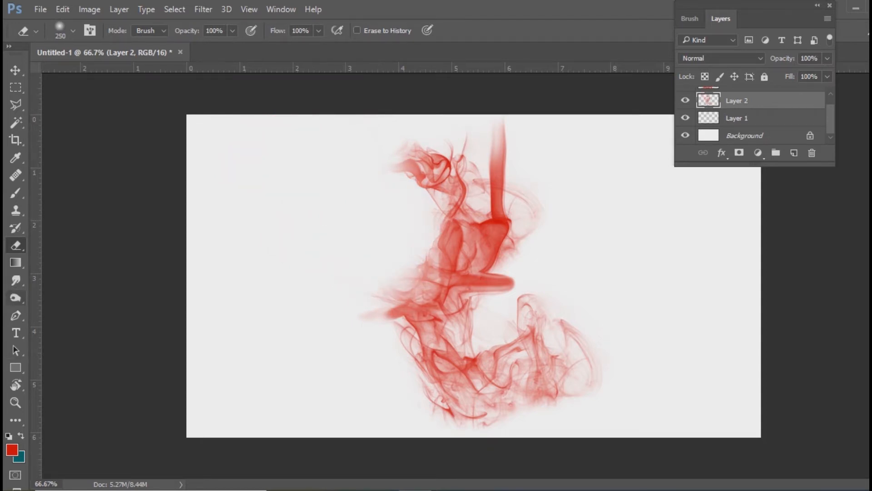
Smudge the upper smoke curl into a rounded head shape.
click(15, 280)
mouse_move(473, 200)
mouse_down()
mouse_move(459, 179)
mouse_move(470, 189)
mouse_move(467, 182)
mouse_move(441, 157)
mouse_move(454, 161)
mouse_move(484, 130)
mouse_up()
Select the vertical smoke strand above the torso with the Polygonal Lasso and move it to the right.
key(l)
click(487, 126)
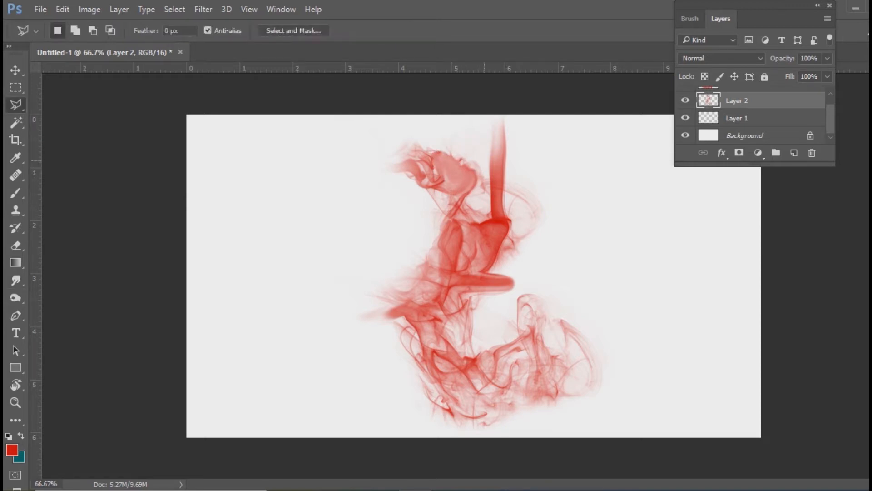
click(490, 217)
click(512, 219)
click(528, 114)
click(489, 115)
click(487, 126)
key(v)
drag(504, 172, 536, 182)
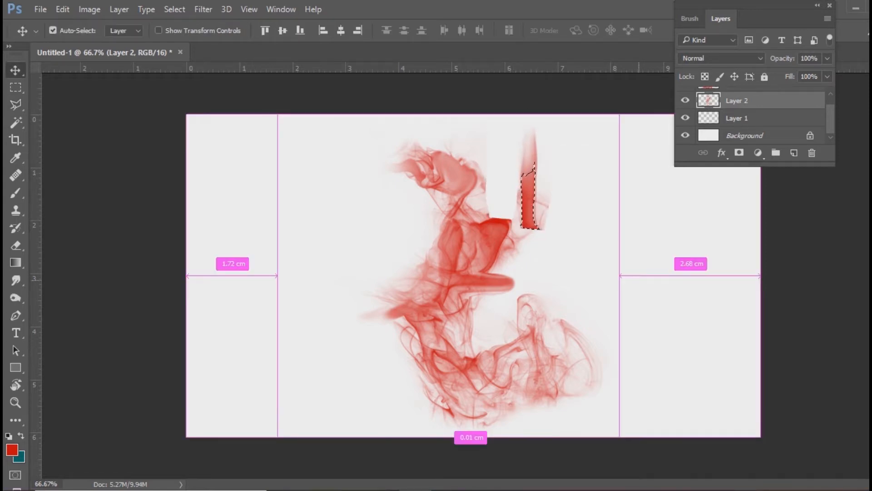
Rotate the strand diagonally and place its lower end at the torso's shoulder as an arm, leaving nothing selected.
key(ctrl+t)
drag(571, 119, 636, 163)
drag(536, 178, 537, 212)
key(Return)
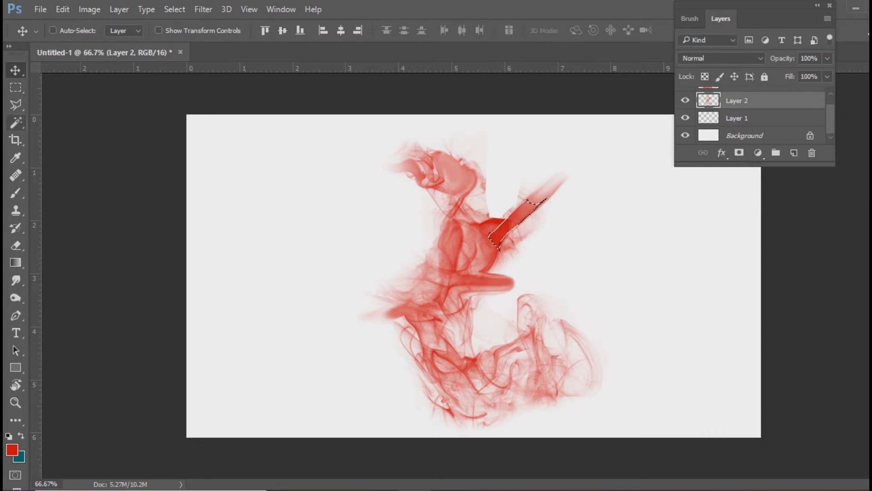
key(ctrl+d)
key(m)
Smudge the diagonal strand and nearby torso with a 40 px brush into a solid shoulder and bent upper arm.
click(16, 280)
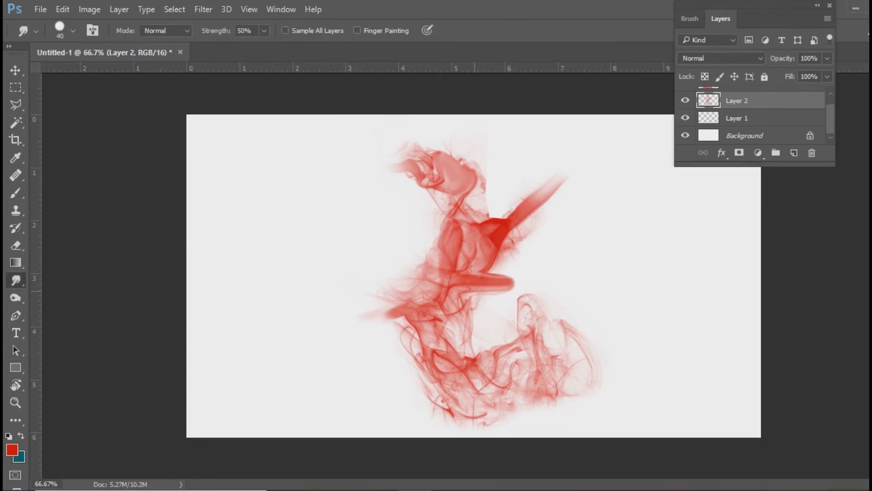
mouse_move(498, 232)
mouse_down()
mouse_move(487, 238)
mouse_move(511, 213)
mouse_move(508, 203)
mouse_move(529, 227)
mouse_move(508, 210)
mouse_move(538, 199)
mouse_move(515, 213)
mouse_move(528, 220)
mouse_up()
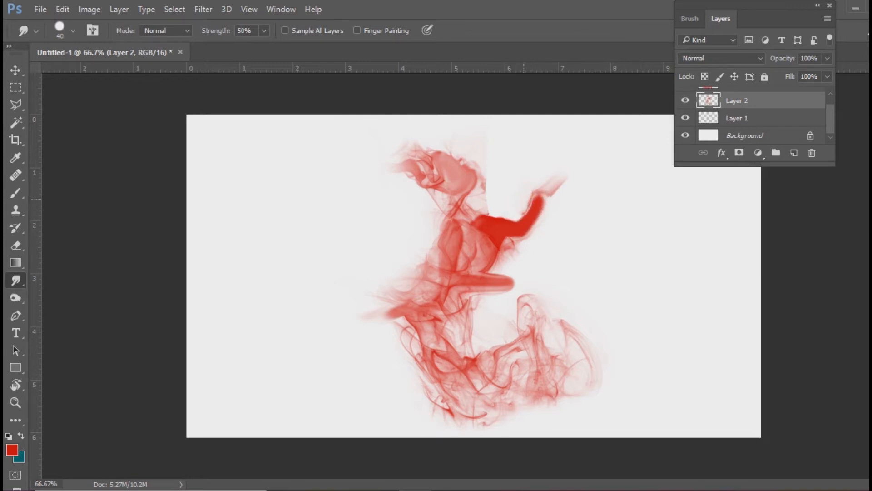
mouse_move(489, 254)
mouse_down()
mouse_move(481, 249)
mouse_move(495, 255)
mouse_up()
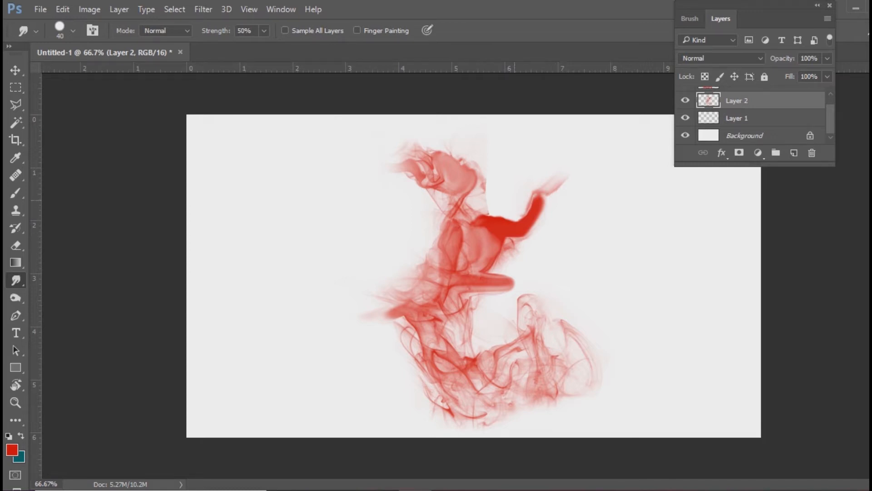
mouse_move(501, 217)
mouse_down()
mouse_move(527, 246)
mouse_move(506, 216)
mouse_move(489, 211)
mouse_move(484, 217)
mouse_move(500, 228)
mouse_move(492, 225)
mouse_up()
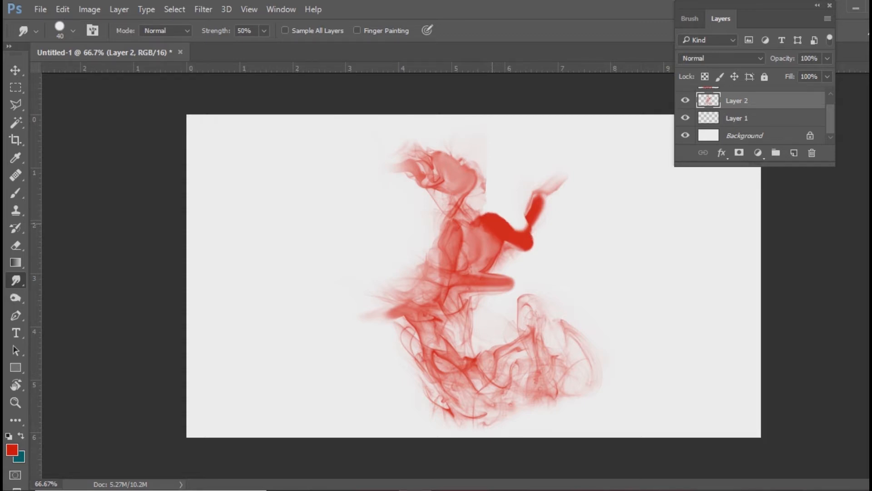
Smudge the raised forearm into shape and form a rounded hand with pointed tips at its end.
mouse_move(533, 244)
mouse_down()
mouse_move(527, 207)
mouse_move(531, 224)
mouse_move(561, 191)
mouse_move(547, 206)
mouse_move(560, 199)
mouse_move(543, 212)
mouse_move(529, 186)
mouse_move(557, 198)
mouse_move(532, 190)
mouse_move(542, 175)
mouse_up()
mouse_move(543, 204)
mouse_down()
mouse_move(555, 194)
mouse_move(550, 177)
mouse_move(552, 189)
mouse_move(561, 183)
mouse_move(555, 196)
mouse_up()
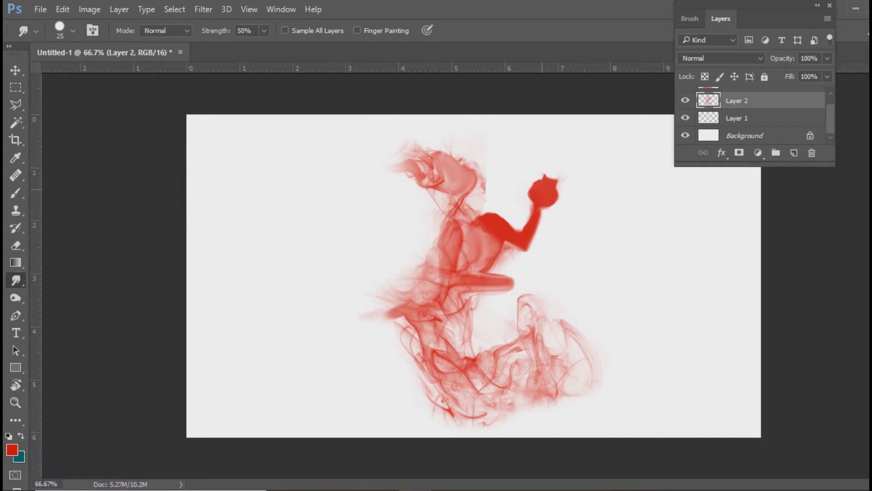
drag(527, 191, 531, 196)
Select the whole raised arm and hand with the Polygonal Lasso and copy it to a new layer.
key(l)
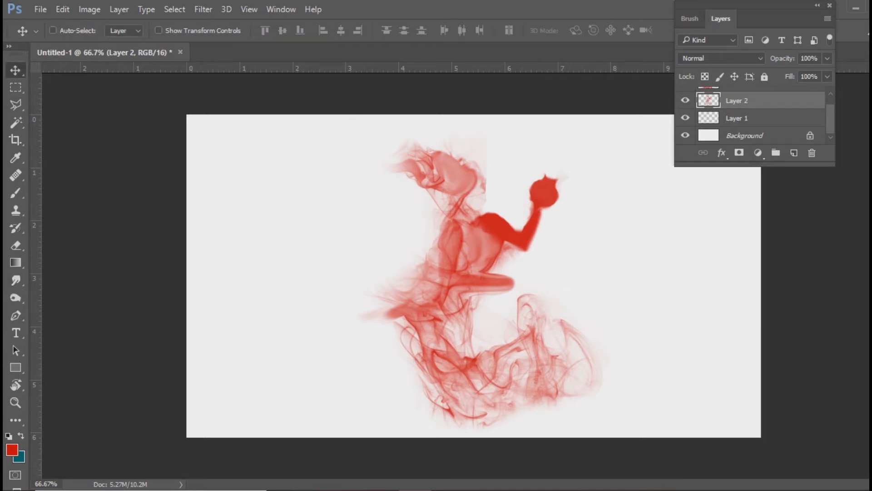
click(538, 161)
click(522, 192)
click(522, 221)
click(501, 210)
click(481, 213)
click(471, 223)
click(519, 253)
click(535, 250)
click(561, 212)
click(571, 185)
click(538, 160)
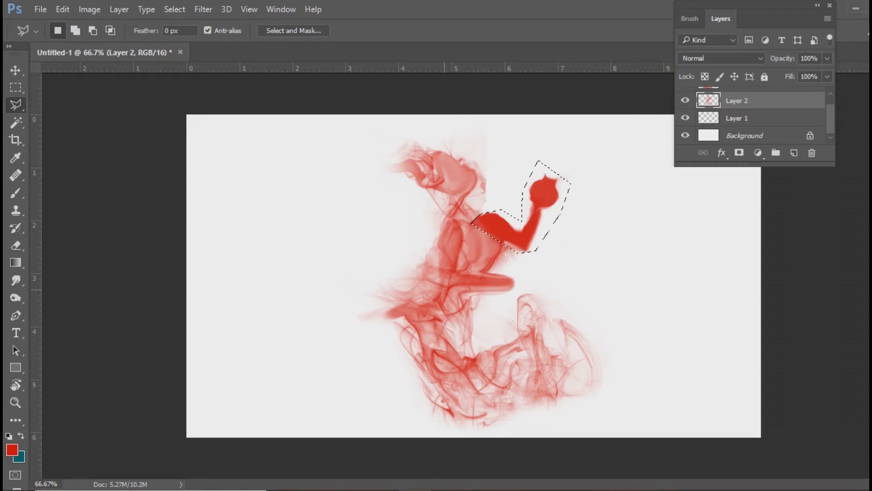
key(ctrl+j)
Move the copied arm down, rotate it and position it at the left side of the torso as the second arm.
key(v)
mouse_move(539, 215)
mouse_down()
mouse_move(540, 232)
mouse_move(502, 268)
mouse_move(530, 309)
mouse_up()
key(ctrl+t)
drag(561, 347, 570, 314)
drag(501, 288, 481, 262)
drag(557, 283, 555, 256)
mouse_move(481, 262)
mouse_down()
mouse_move(483, 276)
mouse_move(493, 276)
mouse_move(463, 258)
mouse_move(456, 264)
mouse_up()
key(Return)
Smudge the edges of the lower hand on Layer 3 and reduce the smudge brush to 9 px.
click(15, 281)
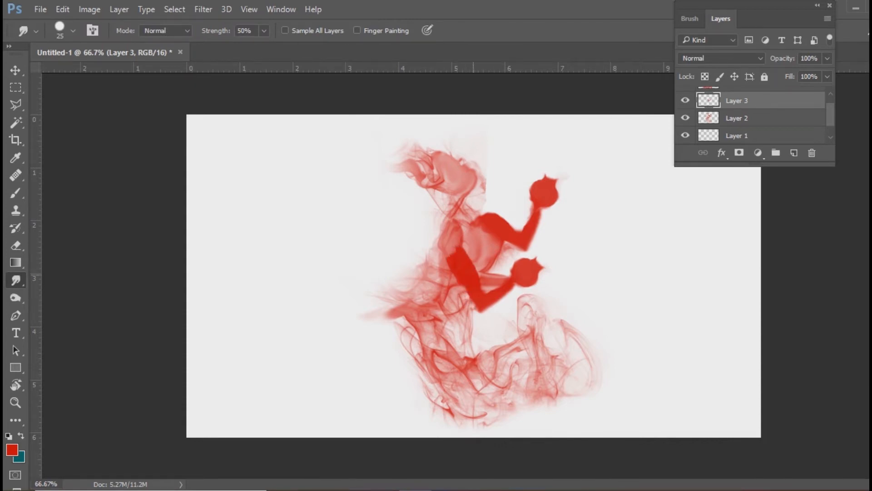
drag(523, 287, 536, 282)
drag(511, 264, 539, 253)
drag(532, 288, 504, 290)
key(bracketleft)
key(bracketleft)
key(bracketleft)
key(bracketleft)
key(bracketleft)
key(bracketleft)
key(bracketleft)
key(bracketright)
key(bracketright)
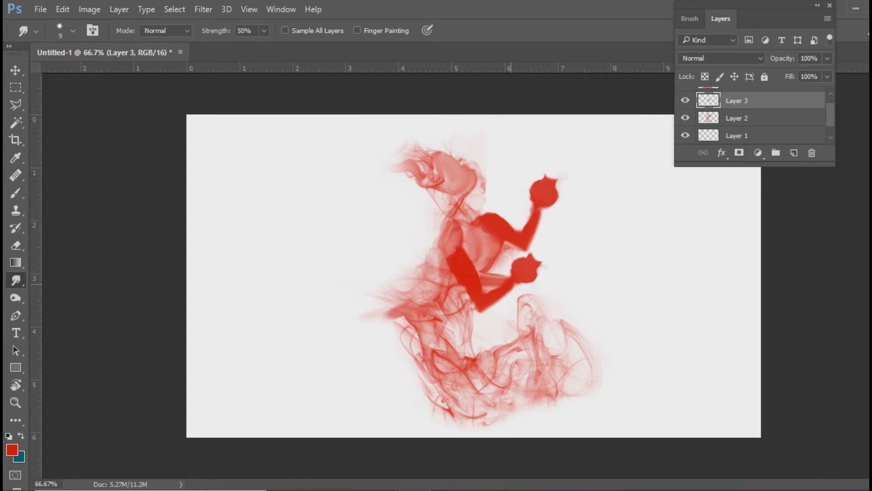
Stamp 100 px smoke wisps beside both hands and smudge the upper hand's details with the 9 px brush.
key(b)
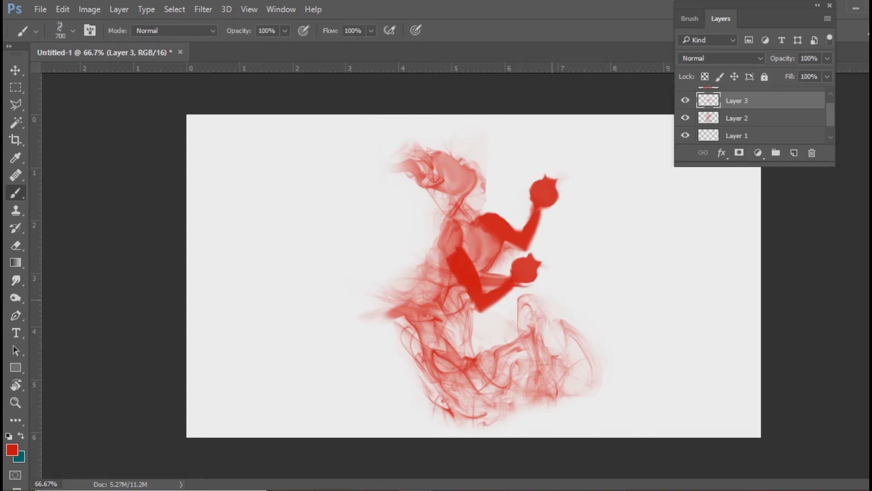
drag(522, 296, 538, 282)
drag(550, 208, 568, 200)
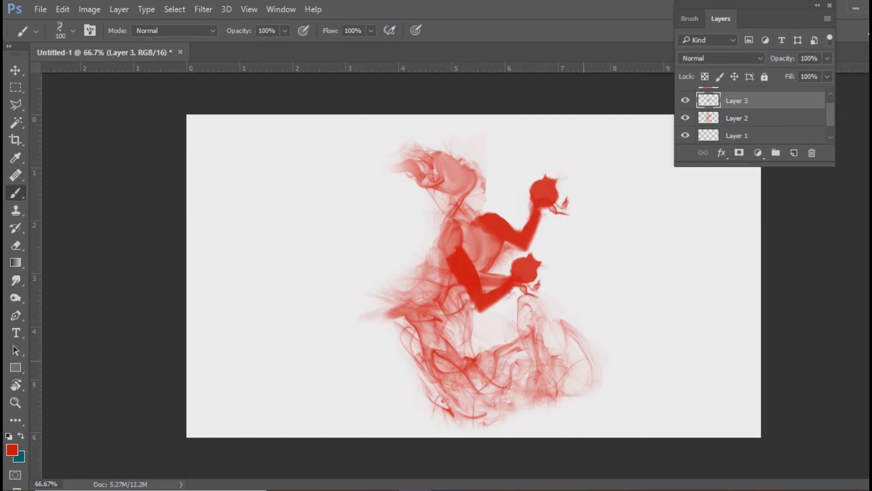
click(16, 280)
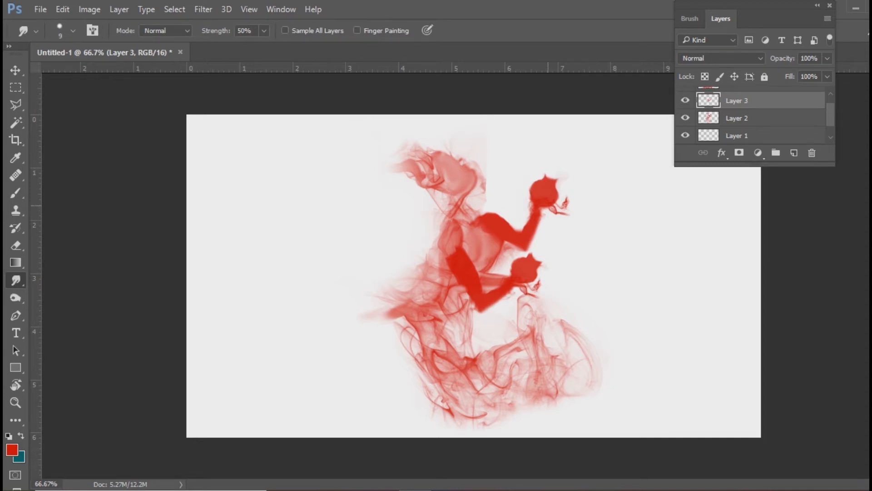
drag(558, 214, 563, 200)
On Layer 2, smudge away the horizontal smoke band between the torso and the lower hand.
key(bracketright)
key(bracketright)
key(bracketright)
key(bracketright)
click(736, 118)
drag(486, 279, 522, 278)
key(bracketleft)
key(bracketleft)
key(bracketleft)
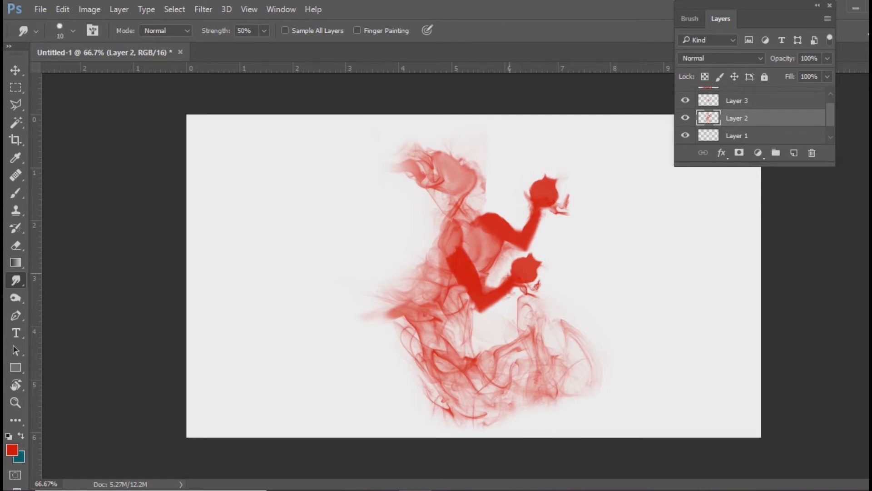
drag(508, 275, 508, 267)
On Layer 3, smudge the top of the lower arm upward with a 25 px brush to form its shoulder.
key(bracketright)
key(alt+bracketright)
mouse_move(463, 255)
mouse_down()
mouse_move(452, 247)
mouse_move(458, 236)
mouse_move(443, 236)
mouse_move(460, 226)
mouse_up()
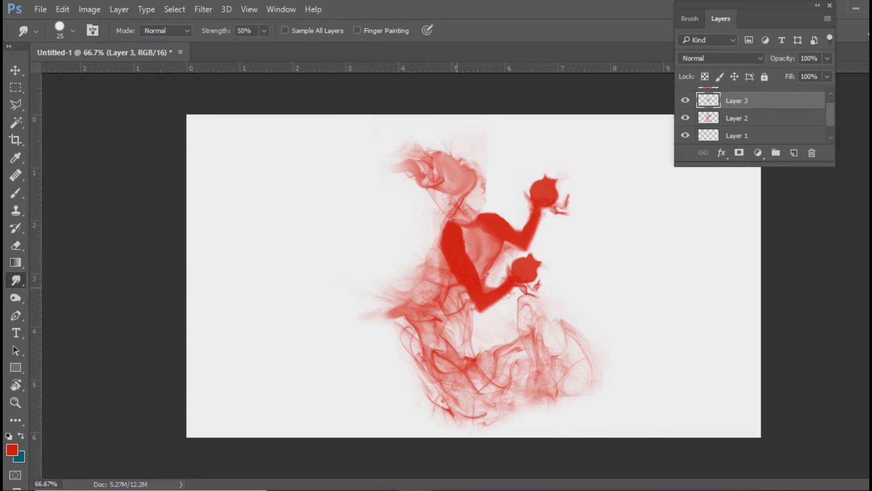
On Layer 2, smudge the loose smoke behind the waist and shape the figure's neck and face.
key(alt+bracketleft)
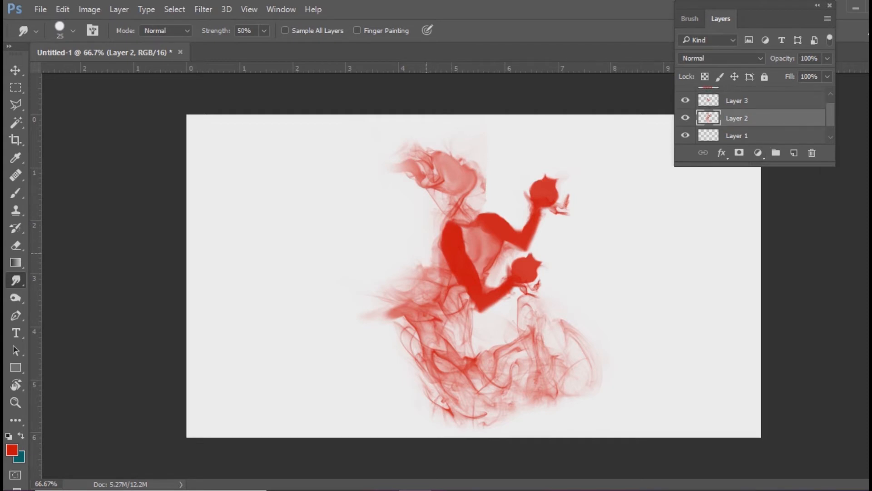
drag(433, 266, 409, 275)
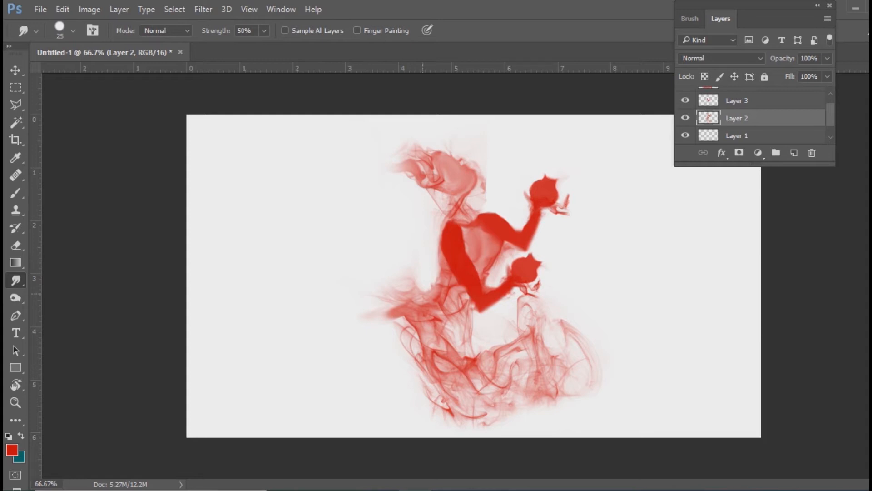
mouse_move(441, 203)
mouse_down()
mouse_move(434, 215)
mouse_move(477, 200)
mouse_move(482, 170)
mouse_move(468, 214)
mouse_move(462, 204)
mouse_move(481, 221)
mouse_up()
key(bracketleft)
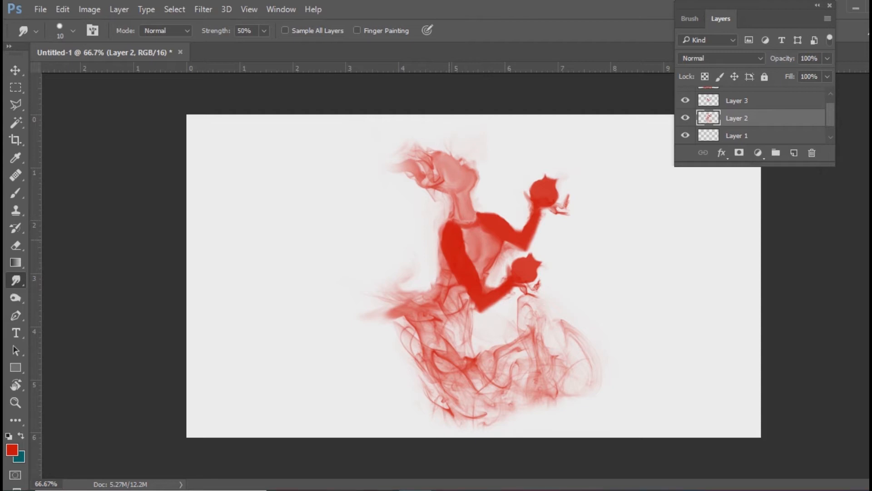
Add a new layer above Layer 2 and stamp 100 px smoke from the waist toward the left as the skirt's upper edge.
key(b)
click(794, 152)
click(447, 307)
click(463, 314)
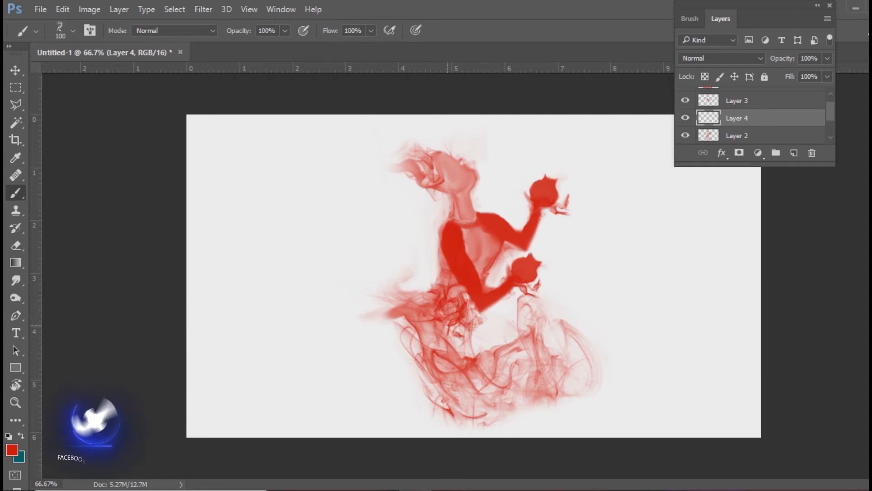
click(436, 333)
click(412, 324)
click(413, 303)
click(375, 303)
click(352, 318)
click(373, 332)
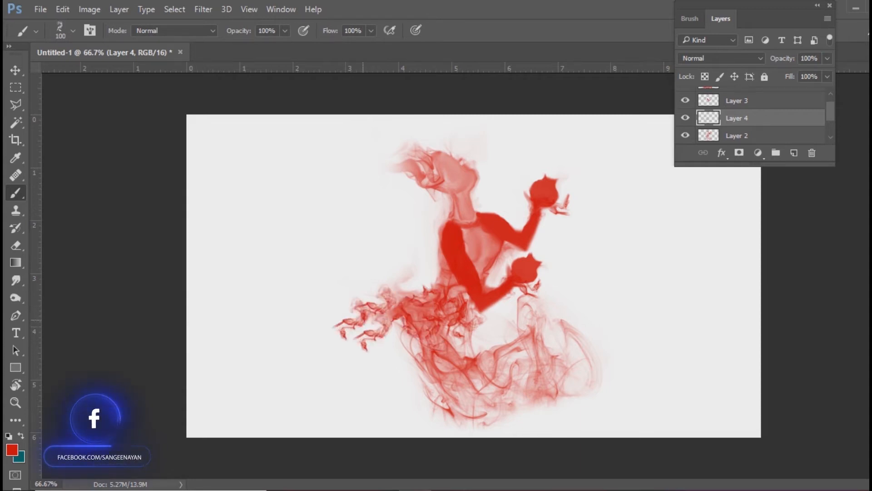
Build up the skirt's left end with more 100 px smoke stamps, continuing down its outer edge.
click(362, 319)
click(362, 304)
click(329, 319)
click(348, 315)
click(343, 348)
click(325, 355)
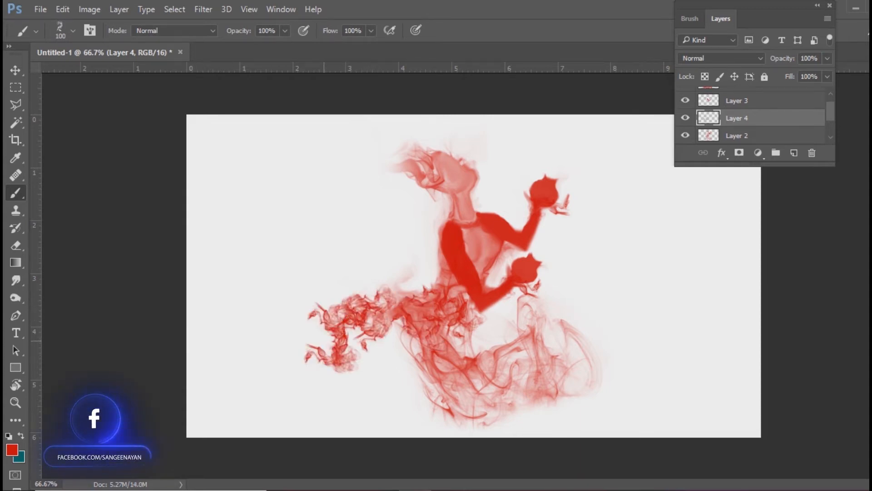
click(322, 341)
click(345, 344)
click(346, 335)
Fill the middle and lower left of the skirt with smoke stamps using a 175 px brush.
key(bracketright)
key(bracketright)
key(bracketright)
click(368, 359)
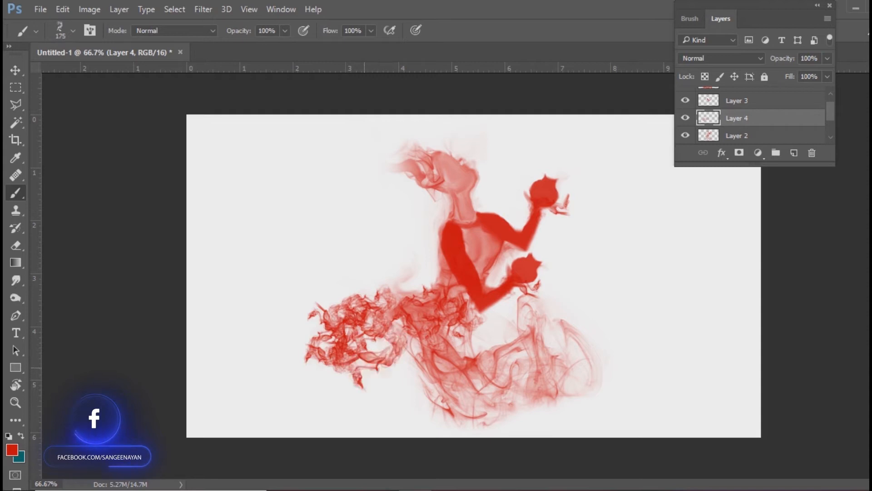
click(364, 368)
click(398, 374)
click(402, 380)
click(389, 349)
click(404, 382)
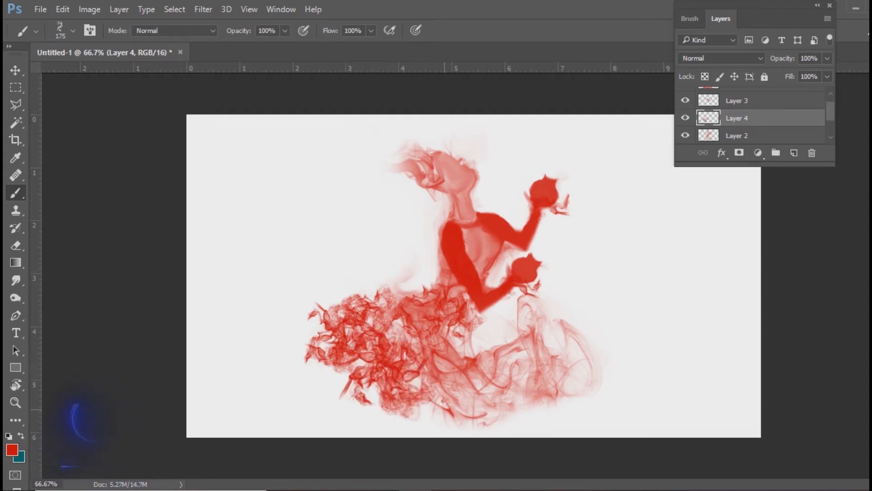
click(474, 391)
click(333, 399)
click(323, 386)
click(315, 373)
Stamp 400 px smoke along the skirt's hem and left side to widen and thicken it down to the canvas edge.
key(bracketright)
key(bracketright)
key(bracketright)
key(bracketright)
click(341, 404)
click(357, 410)
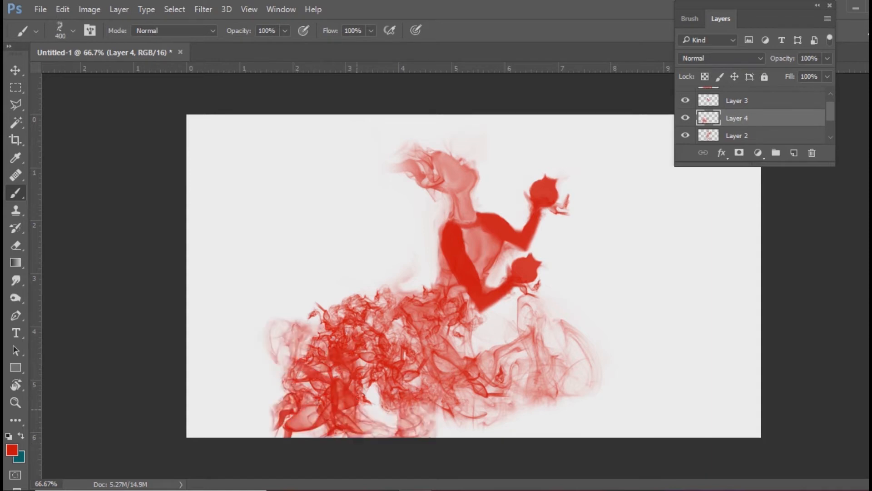
click(401, 411)
click(489, 412)
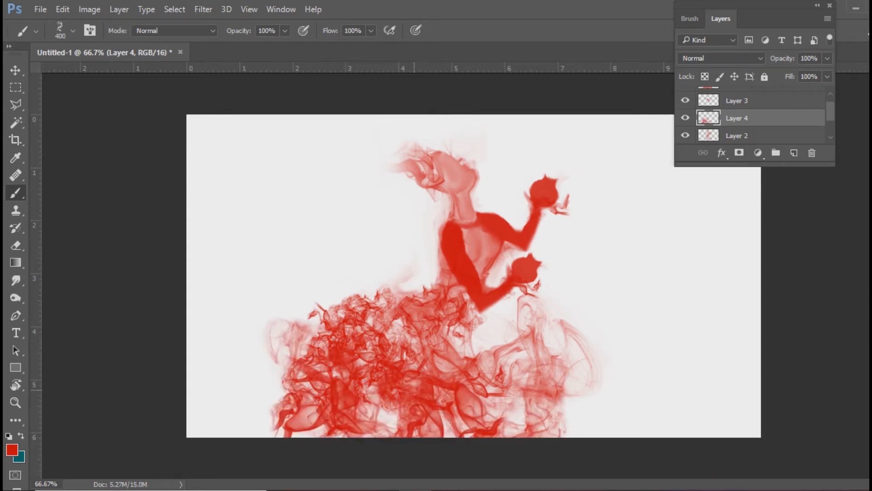
click(421, 411)
click(364, 400)
click(336, 345)
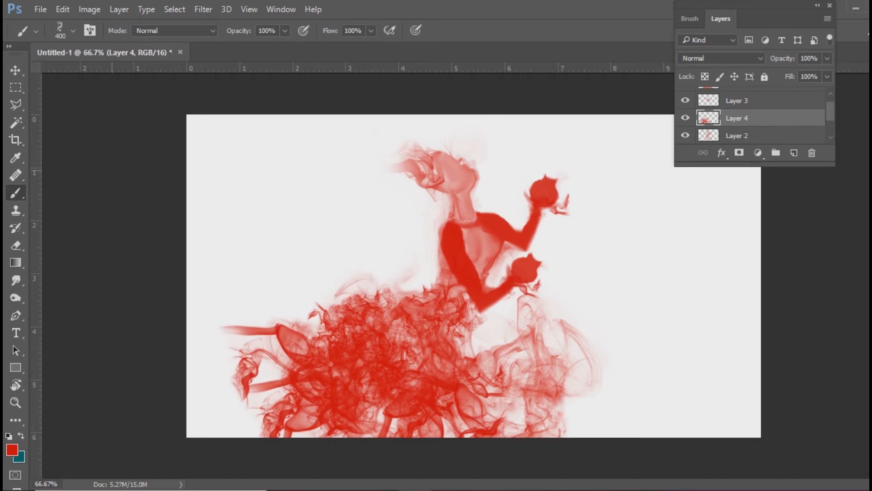
Smudge the skirt's left edge outward into soft, tapering folds with a 30 px Smudge brush.
key(r)
key(bracketright)
key(bracketright)
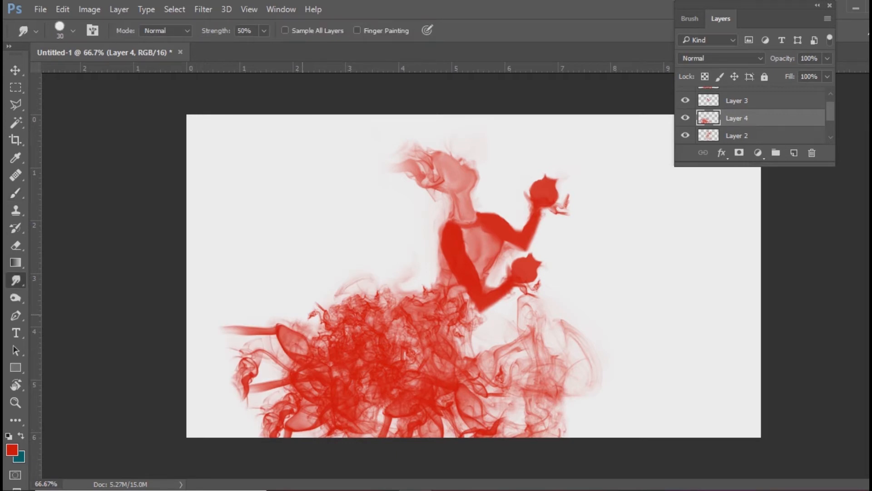
drag(306, 318, 278, 349)
drag(329, 313, 303, 328)
drag(361, 280, 322, 308)
mouse_move(268, 355)
mouse_down()
mouse_move(243, 362)
mouse_move(274, 380)
mouse_move(250, 381)
mouse_up()
drag(293, 346, 245, 379)
drag(286, 386, 250, 402)
Stamp 400 px smoke over the skirt's left end, upper left edge, centre and right side to widen and thicken it.
key(b)
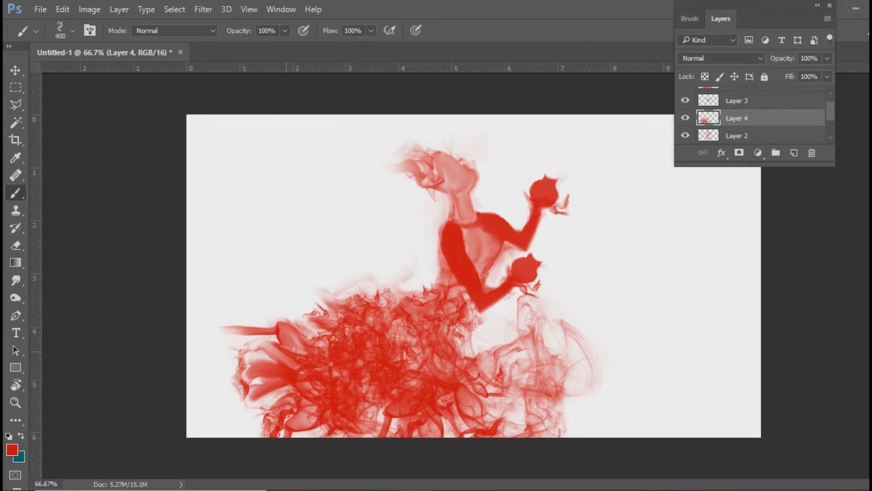
click(279, 377)
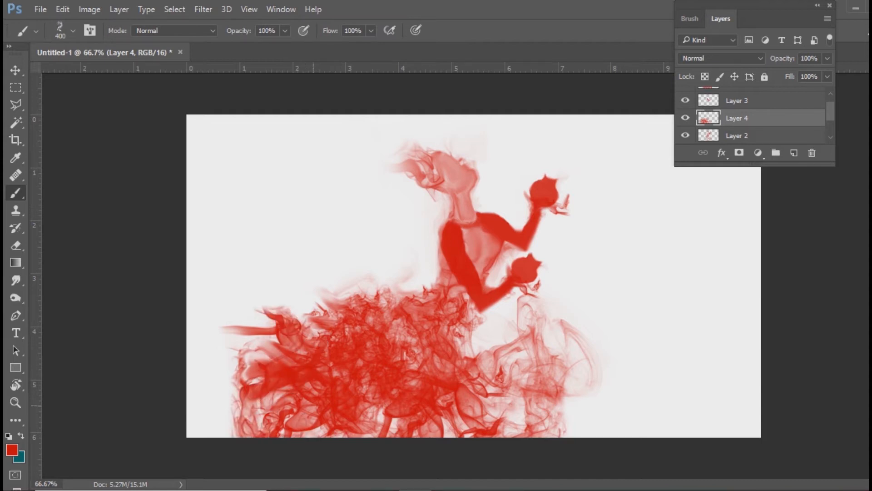
click(313, 327)
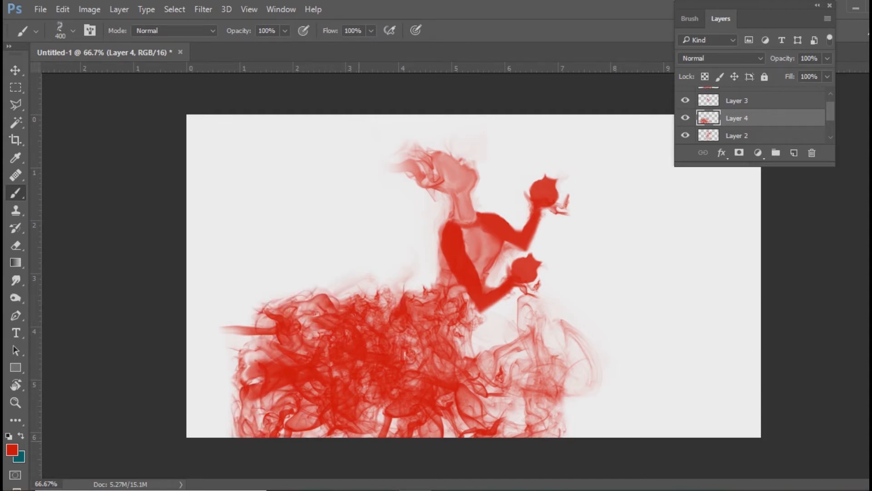
click(318, 395)
click(532, 380)
click(489, 393)
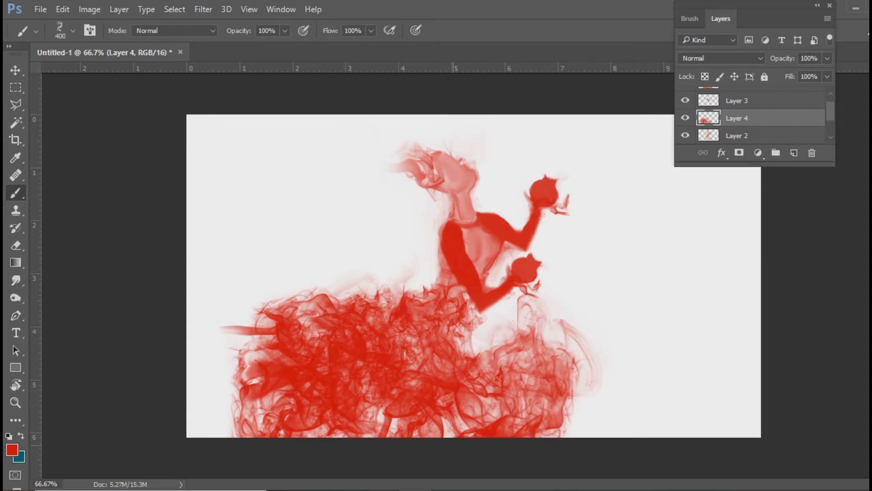
click(385, 388)
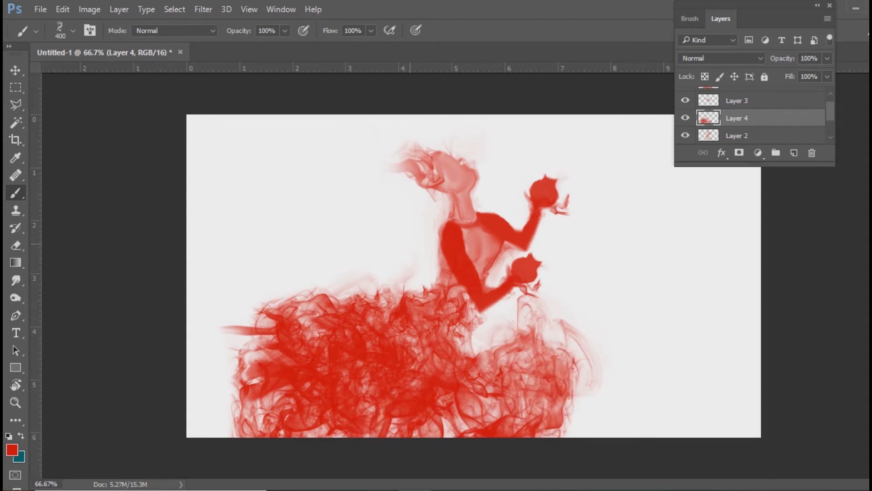
Stamp 400 px smoke flowing out from both hands and fill the skirt's middle and hem with more stamps.
click(575, 157)
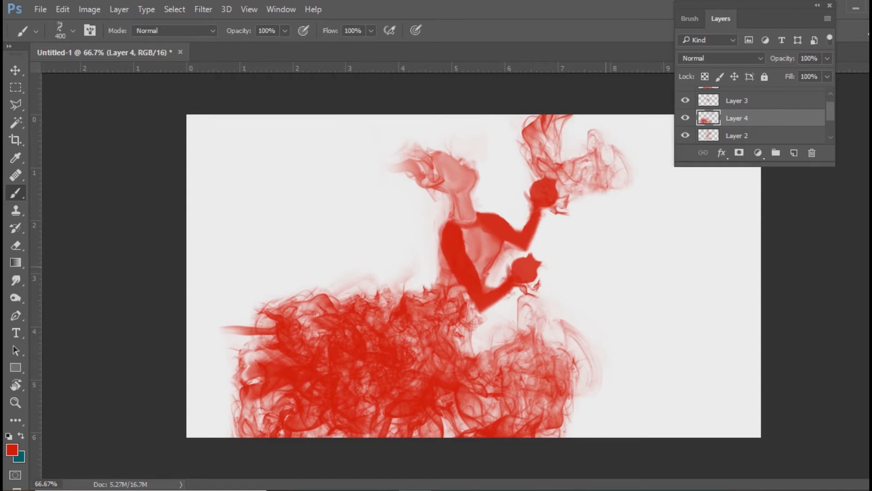
click(603, 259)
click(454, 370)
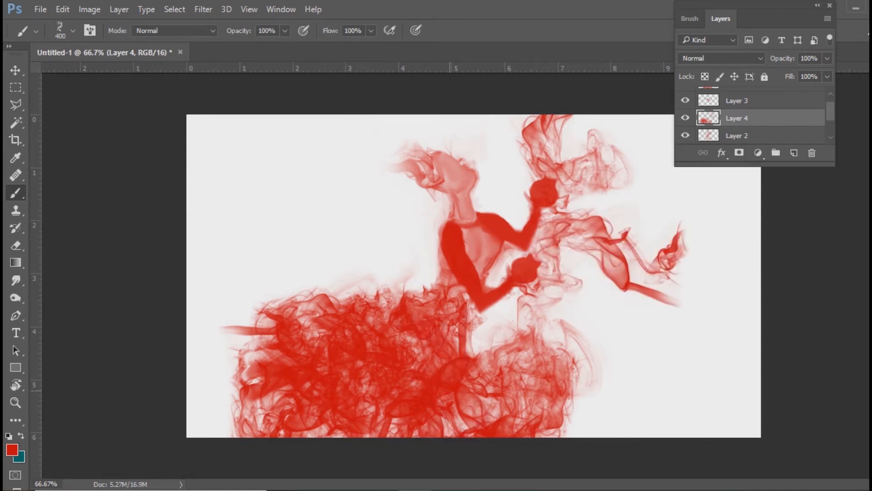
click(509, 391)
click(363, 436)
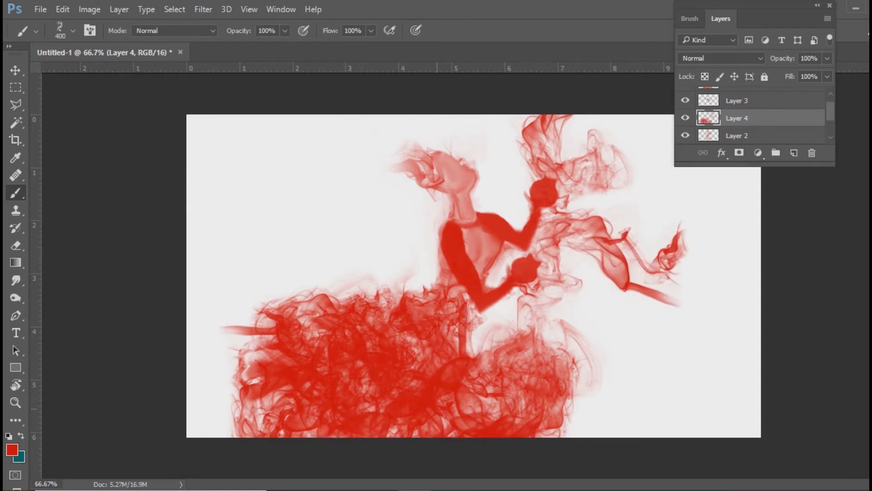
Add a new layer above Layer 4 and stamp 400 px smoke around the head and toward the upper left as flowing hair.
click(794, 153)
click(426, 225)
click(447, 207)
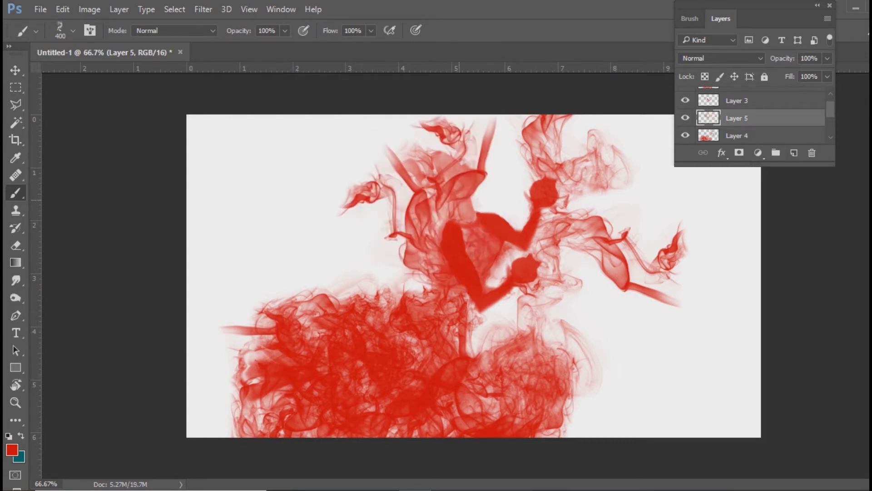
click(350, 165)
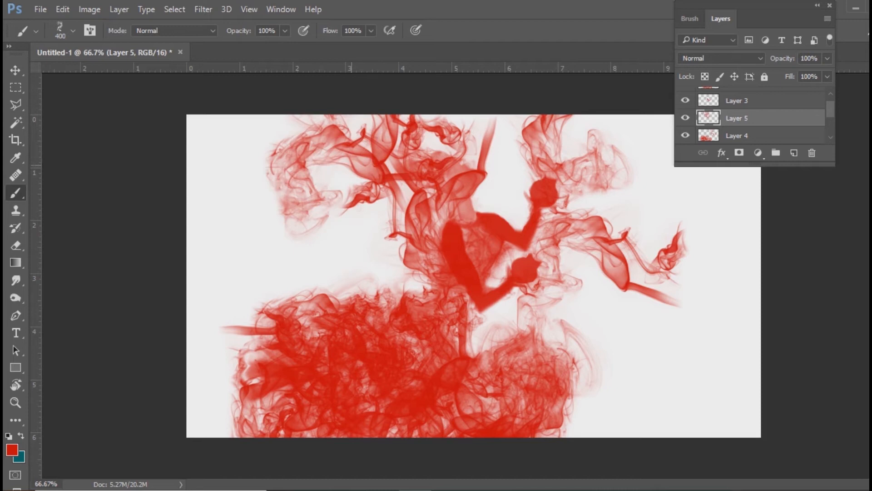
Smudge the smoke overlapping the face and the back of the waist with the 30 px Smudge tool.
click(15, 281)
mouse_move(461, 178)
mouse_down()
mouse_move(458, 164)
mouse_move(481, 166)
mouse_move(459, 157)
mouse_move(471, 164)
mouse_up()
drag(415, 278, 431, 273)
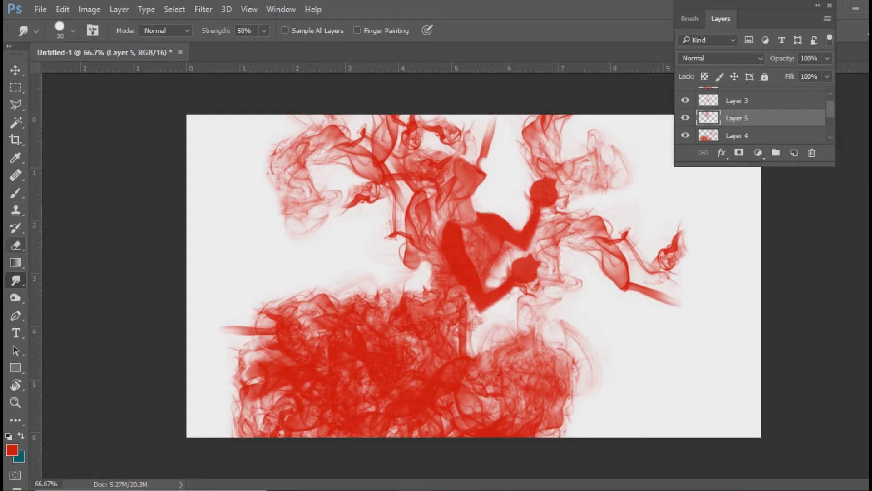
Erase the stray smoke behind the back and below the hair with a soft 250 px eraser.
click(16, 245)
drag(409, 231, 381, 211)
mouse_move(383, 243)
mouse_down()
mouse_move(313, 200)
mouse_move(297, 245)
mouse_up()
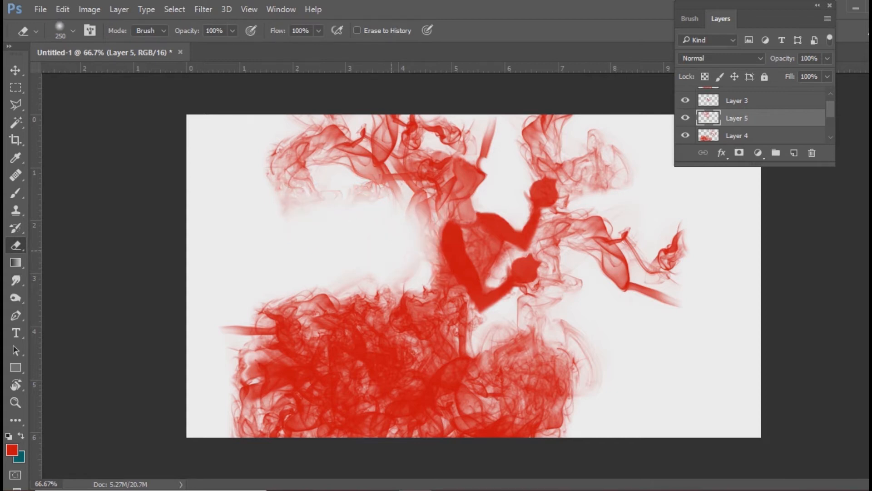
key(bracketleft)
key(bracketleft)
Stamp 400 px smoke at the skirt's left end, first in red and again in pale pink.
click(15, 193)
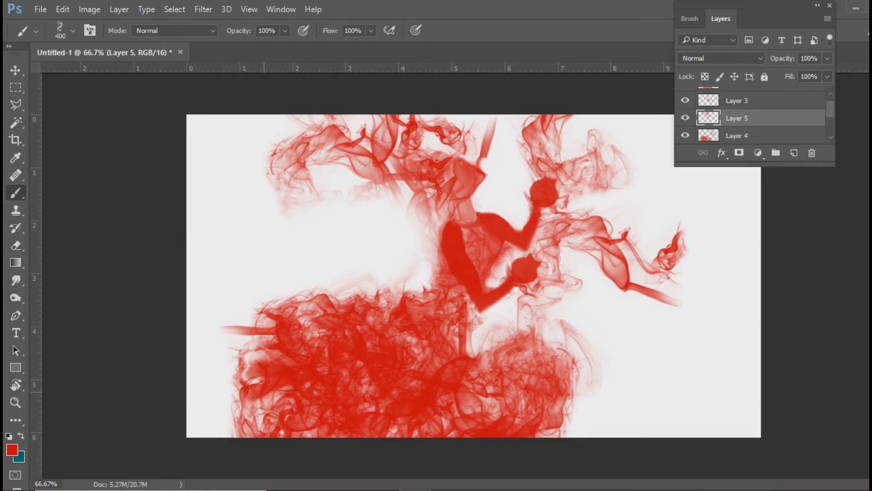
click(250, 368)
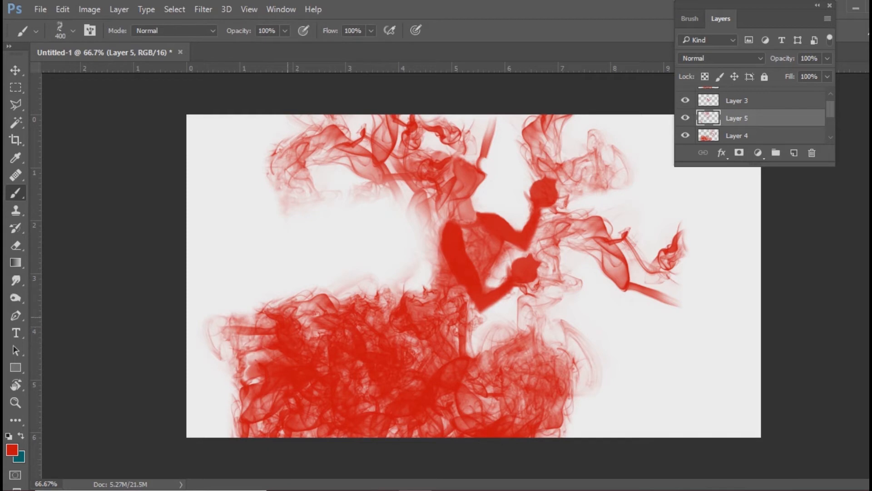
click(12, 450)
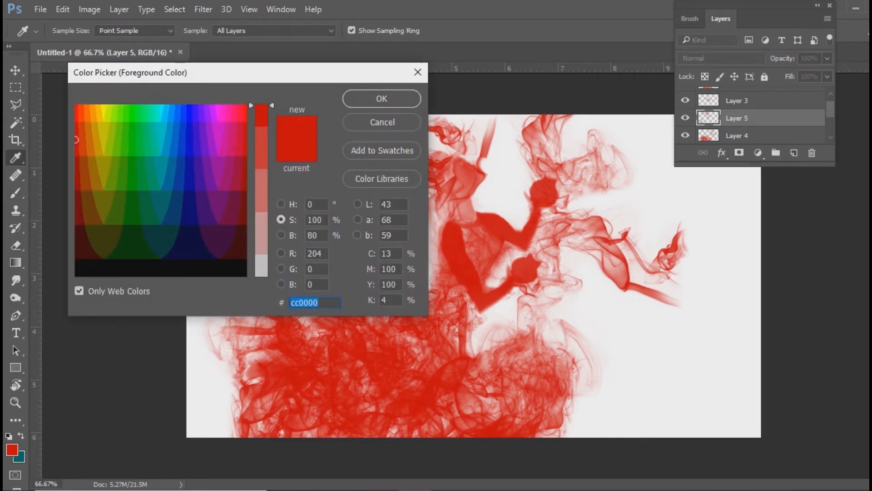
click(76, 139)
key(Return)
click(291, 336)
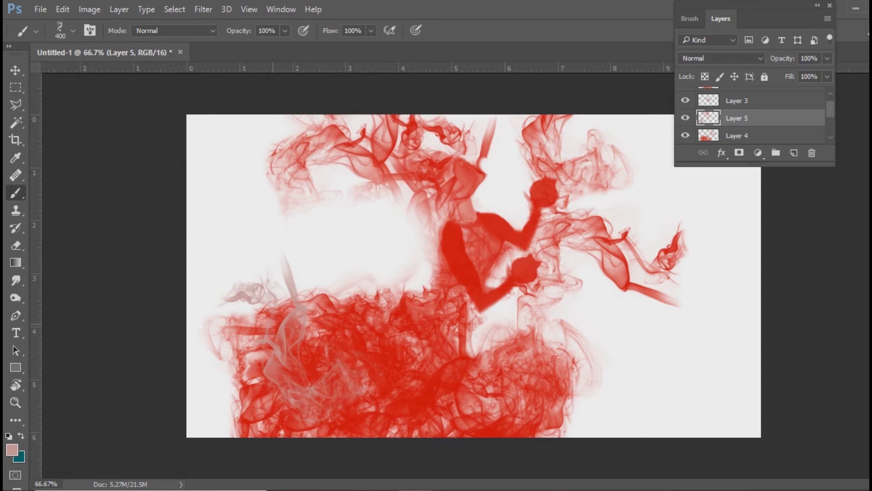
Stamp 400 px pale pink smoke beyond both hands and across the underside of the hair.
click(614, 143)
click(613, 240)
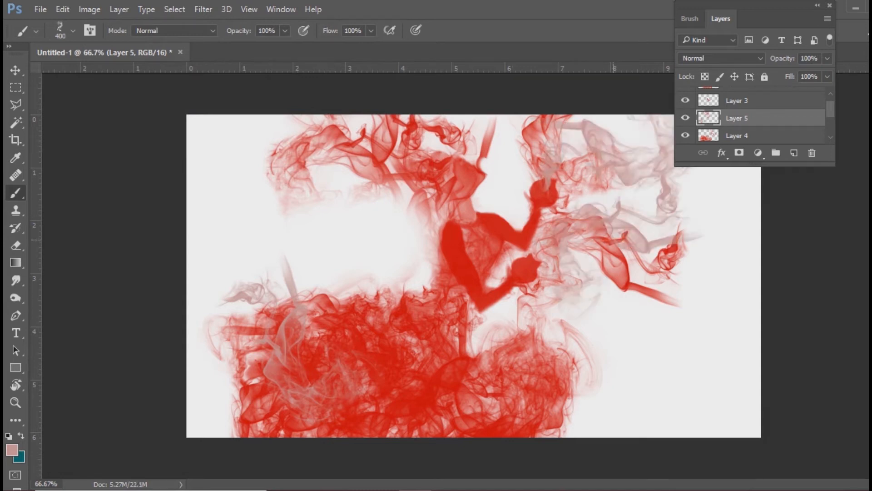
drag(772, 18, 829, 162)
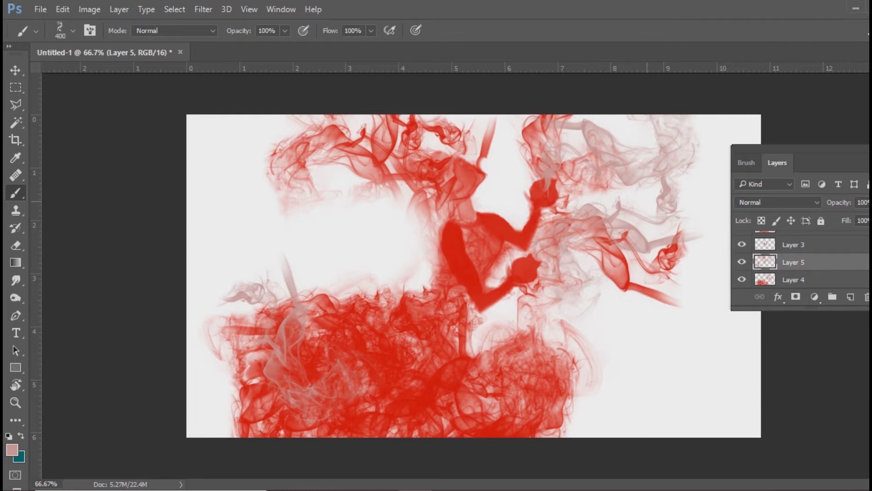
click(364, 178)
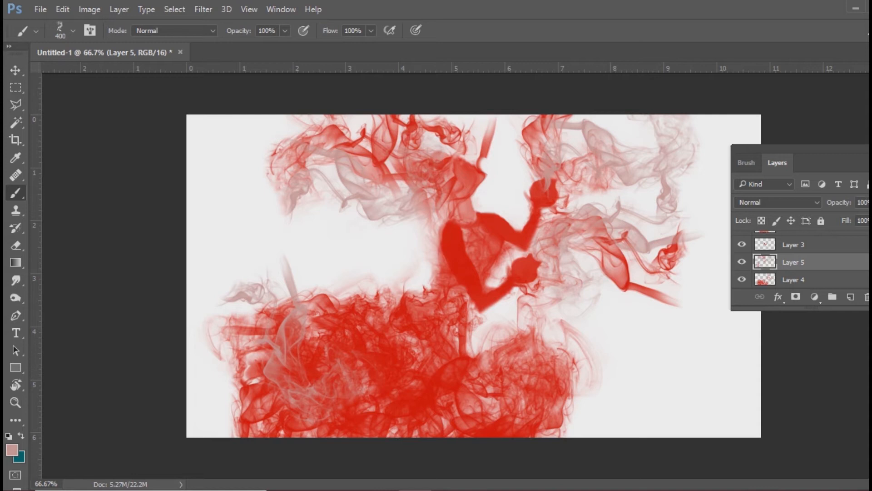
click(15, 71)
click(15, 281)
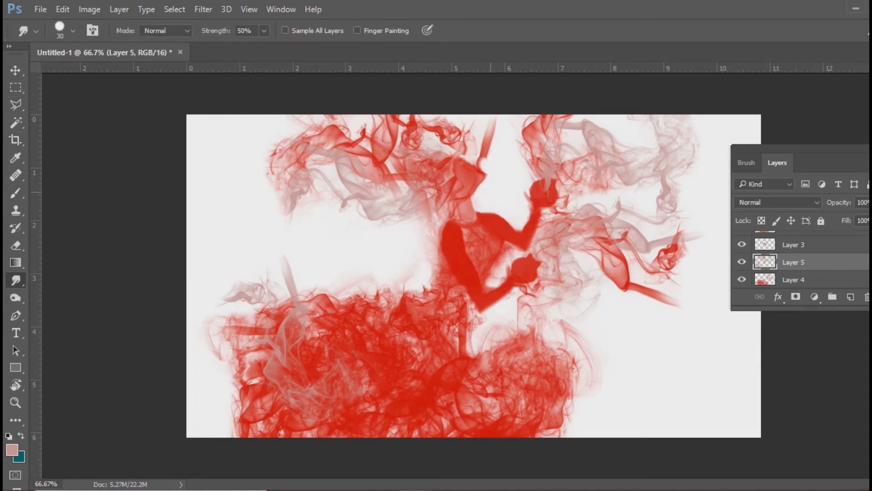
key(b)
key(v)
right_click(483, 148)
click(517, 157)
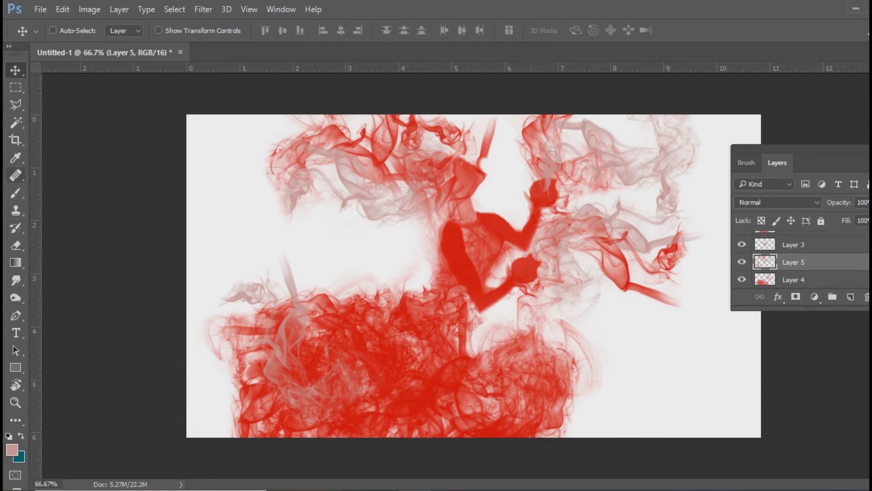
click(16, 175)
click(502, 162)
key(Return)
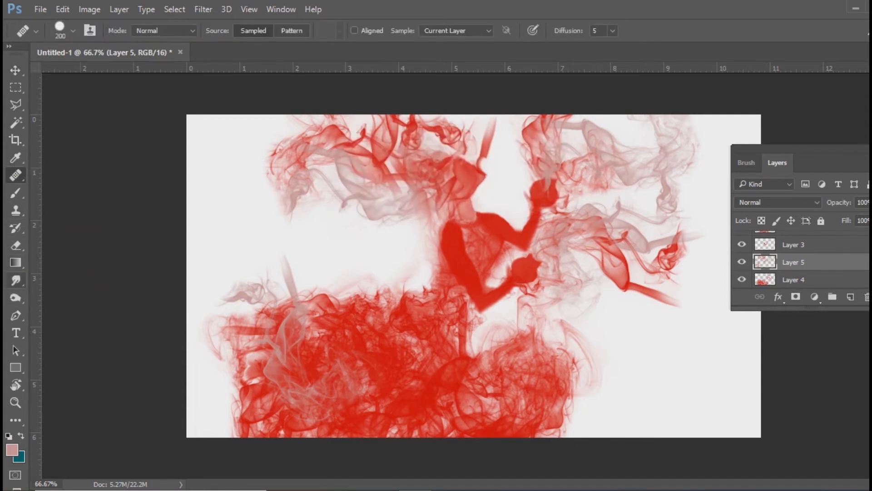
Smudge away the stray wisp above the head and shape the face's profile on Layer 5 with a 10 px Smudge brush.
drag(15, 280, 54, 305)
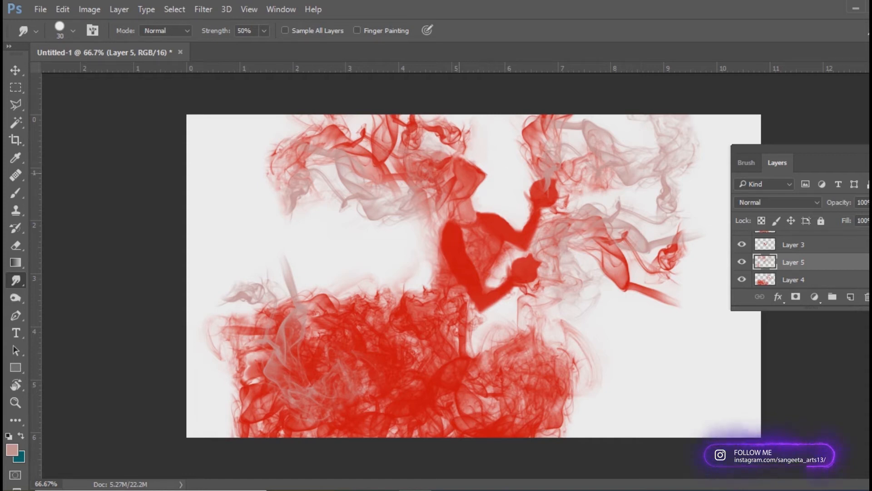
key(bracketleft)
key(bracketleft)
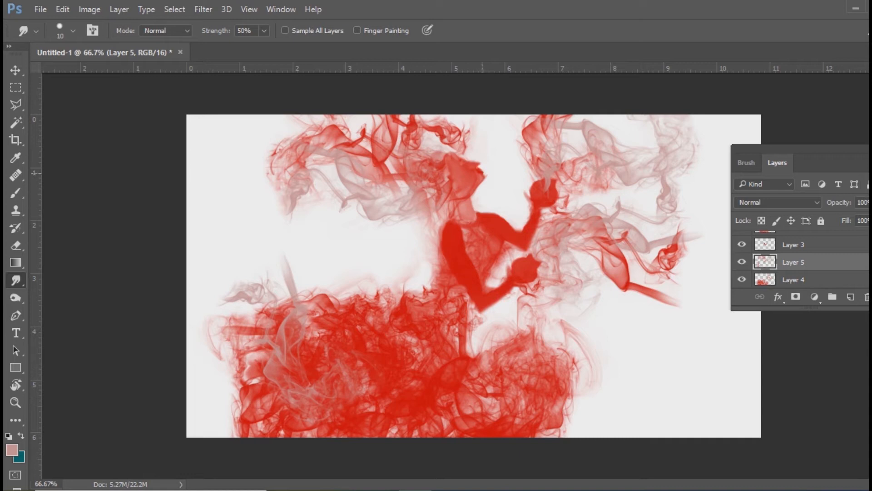
drag(482, 173, 486, 174)
Reselect Layer 5 and move it above Layer 3 in the layer stack.
key(alt+bracketright)
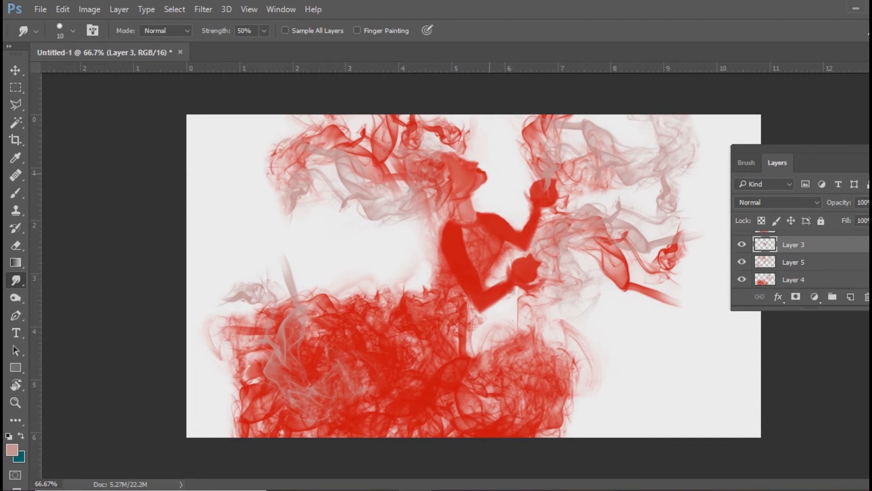
key(v)
right_click(464, 184)
click(482, 188)
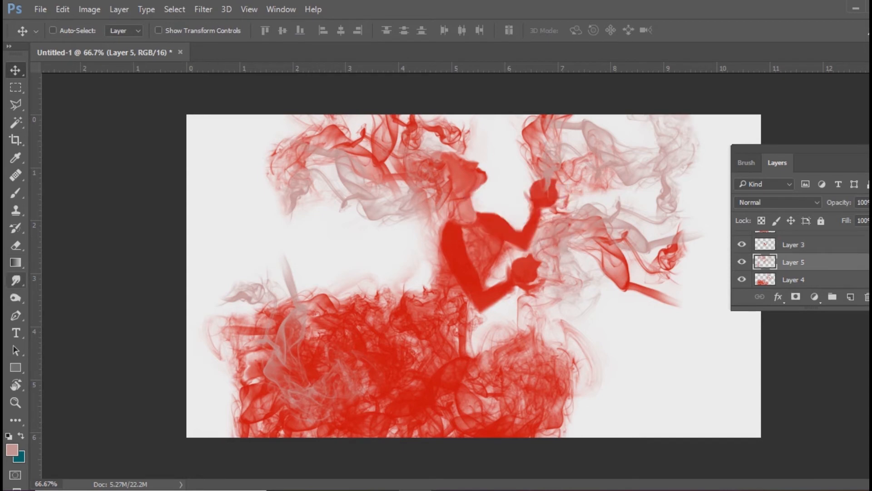
key(r)
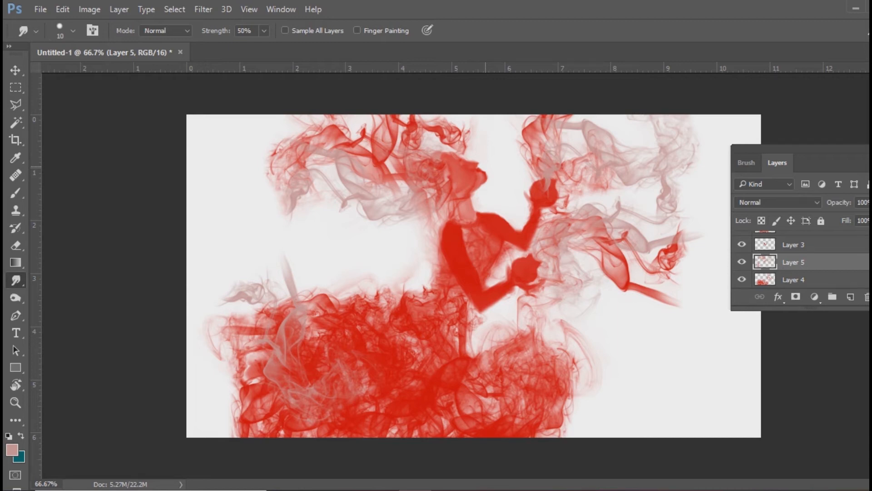
key(ctrl+bracketright)
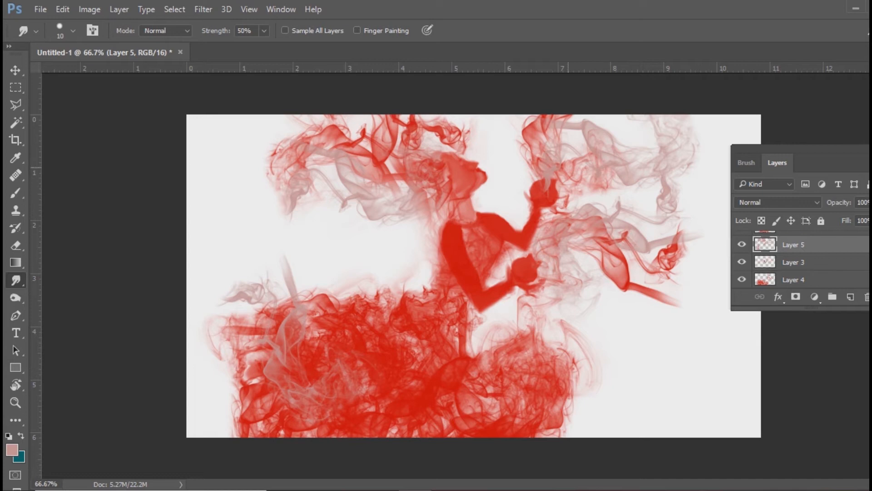
Smudge the lips and chin of the face's profile into shape with a 7 px Smudge brush.
key(ctrl+plus)
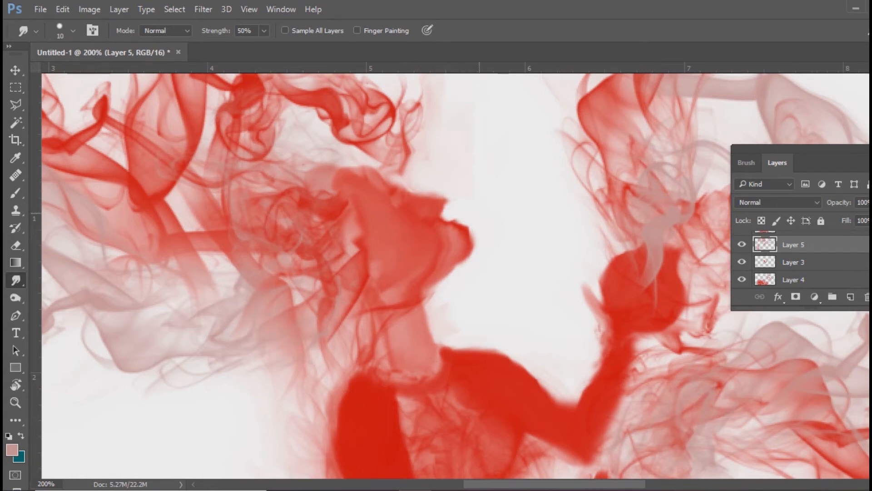
key(bracketleft)
key(bracketleft)
key(bracketleft)
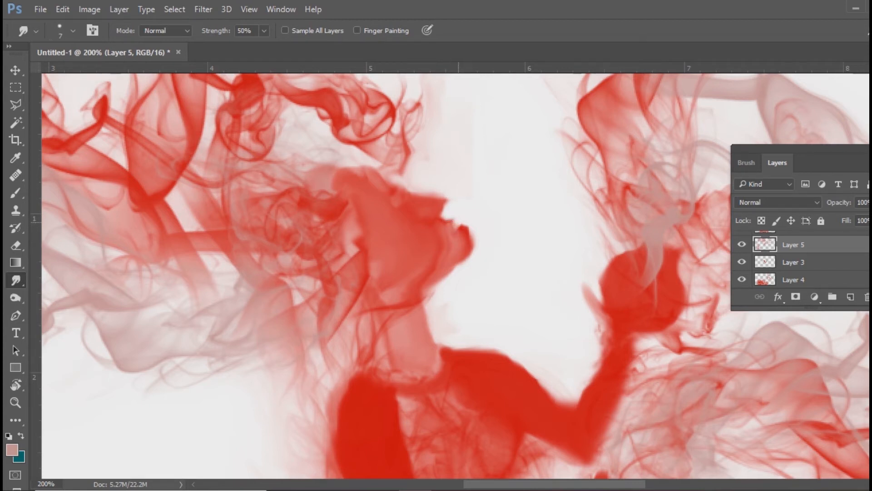
drag(461, 239, 474, 247)
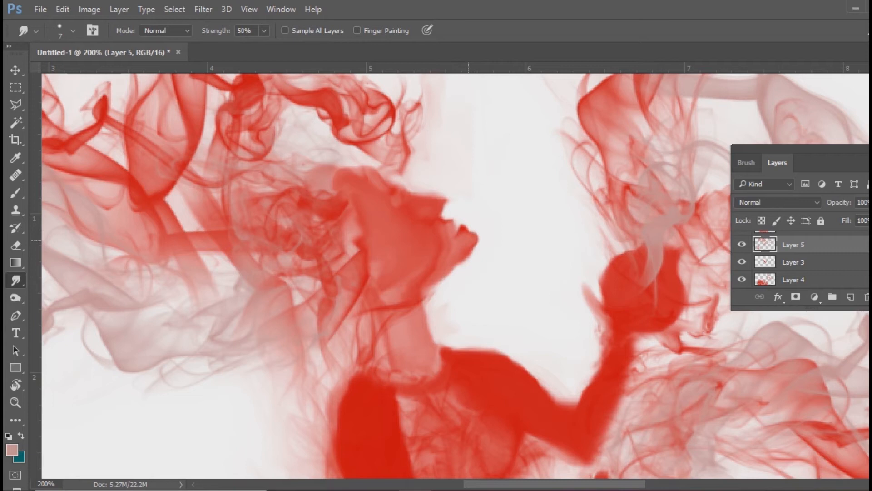
drag(468, 241, 479, 246)
Stamp pale pink smoke on the side of the head with the smoke brush reduced to 90 px.
key(b)
key(bracketleft)
key(bracketleft)
key(bracketleft)
key(bracketleft)
key(bracketleft)
key(bracketleft)
key(bracketleft)
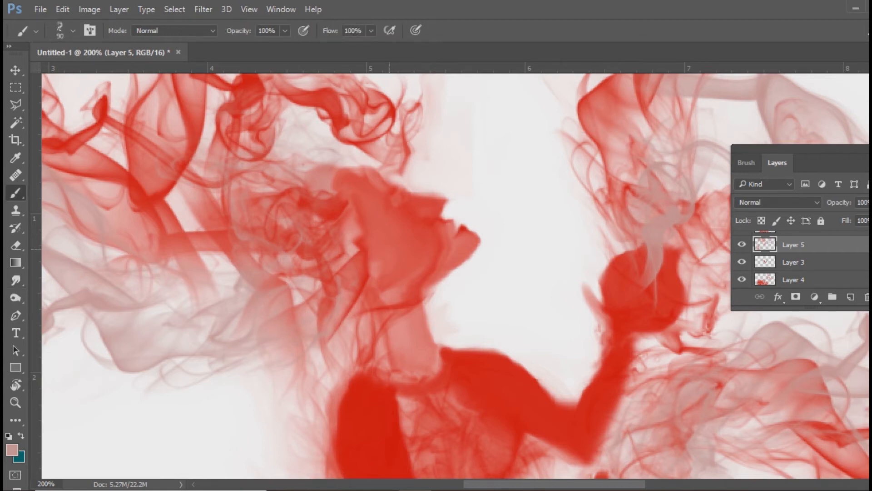
click(387, 244)
Set the foreground colour back to red and stamp 90 px smoke over the side of the head and cheek.
mouse_move(382, 490)
click(11, 450)
click(261, 107)
key(Return)
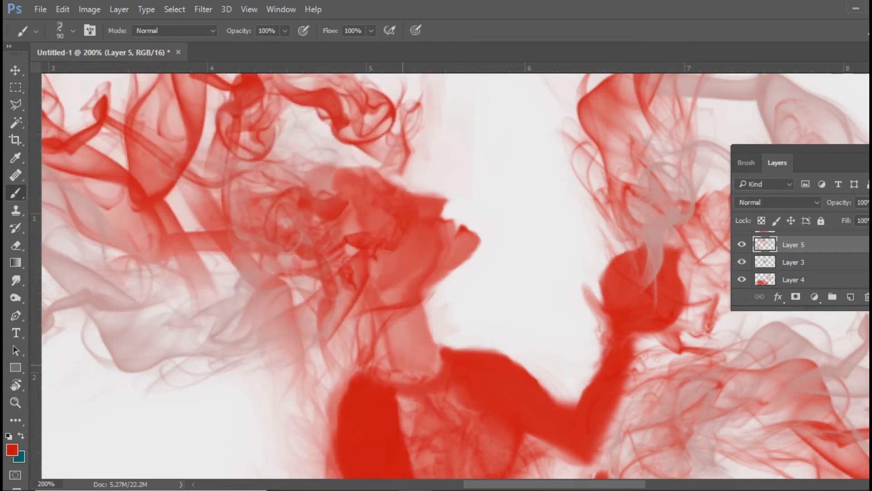
mouse_move(386, 186)
mouse_down()
mouse_move(345, 245)
mouse_move(414, 241)
mouse_up()
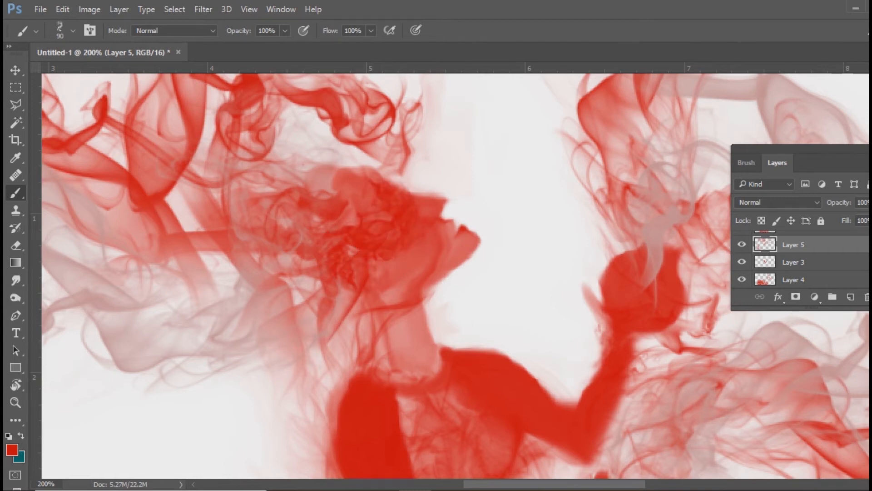
Smudge the smoke stamped over the side of the head and cheek into a smooth face surface with a 7 px Smudge brush.
click(16, 280)
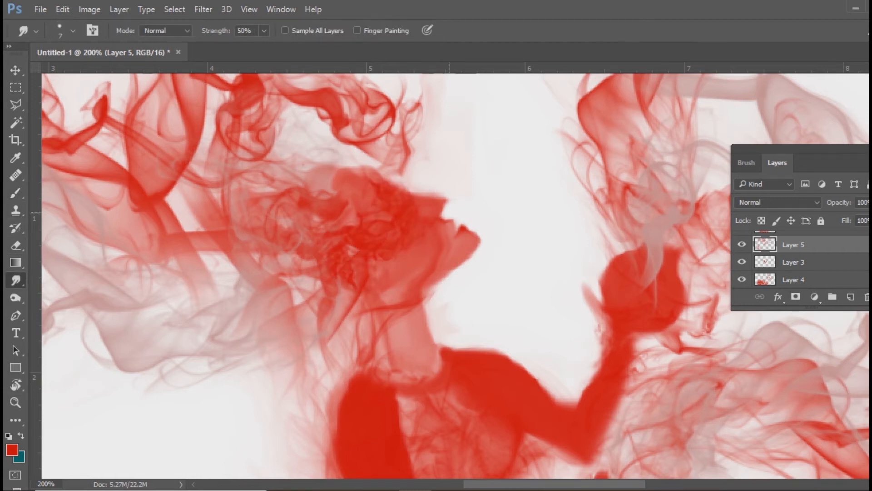
mouse_move(327, 234)
mouse_down()
mouse_move(409, 238)
mouse_move(345, 191)
mouse_up()
Stamp 90 px red smoke over the side of the head on a new layer and merge it into Layer 5.
click(850, 296)
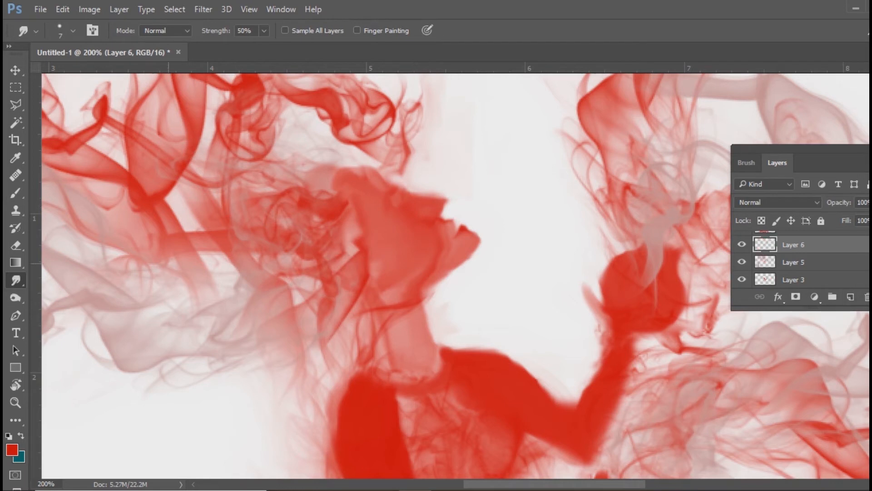
key(b)
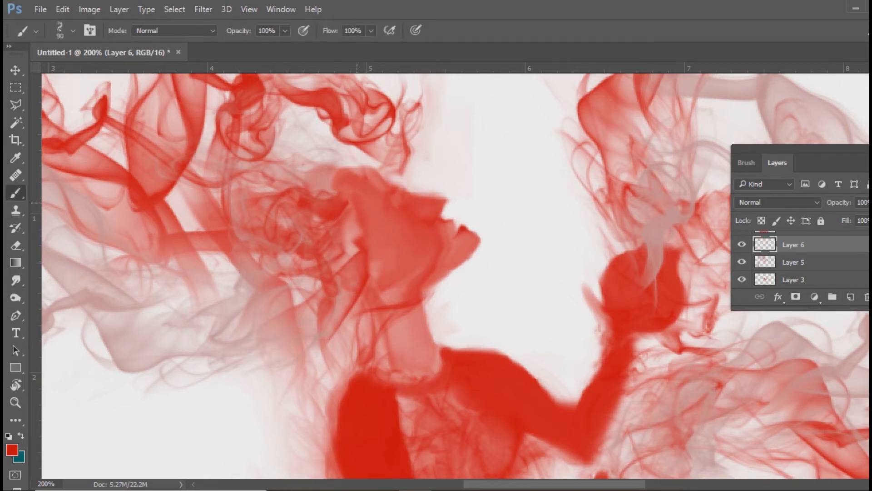
click(351, 192)
key(r)
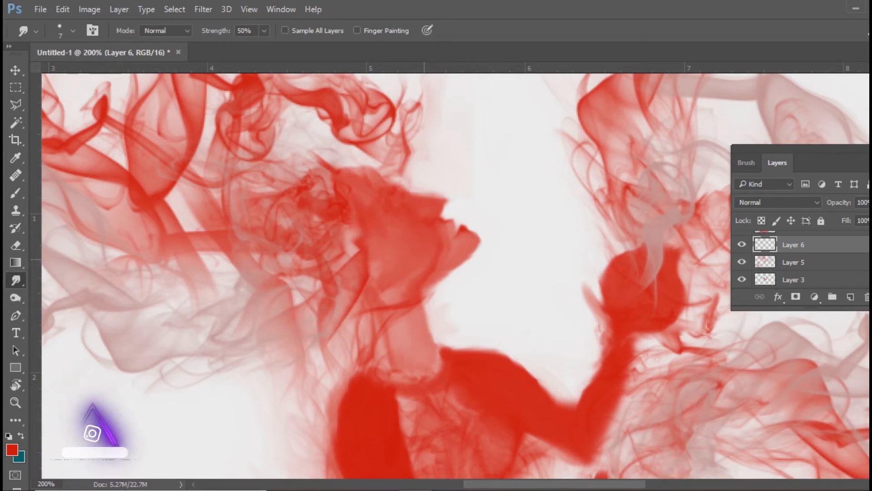
key(Delete)
Smudge the tip of the nose on Layer 5 into a softer, rounder profile with the 7 px Smudge brush.
key(v)
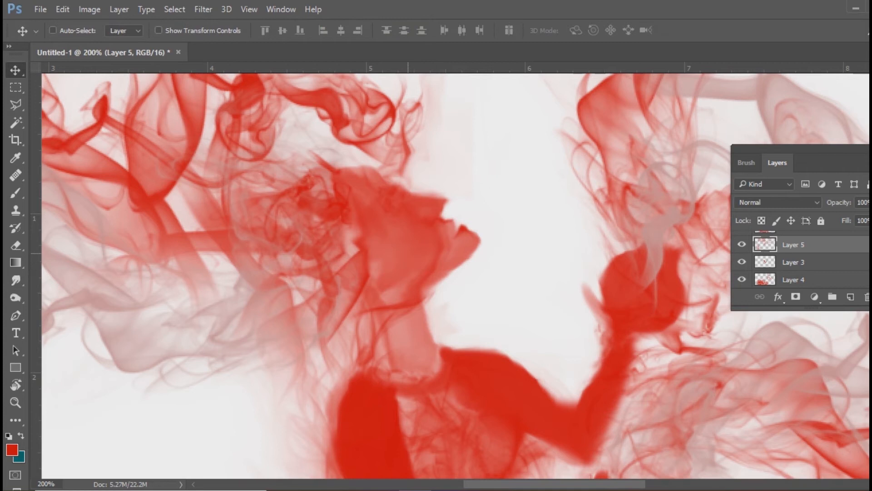
scroll(799, 262, down, 1)
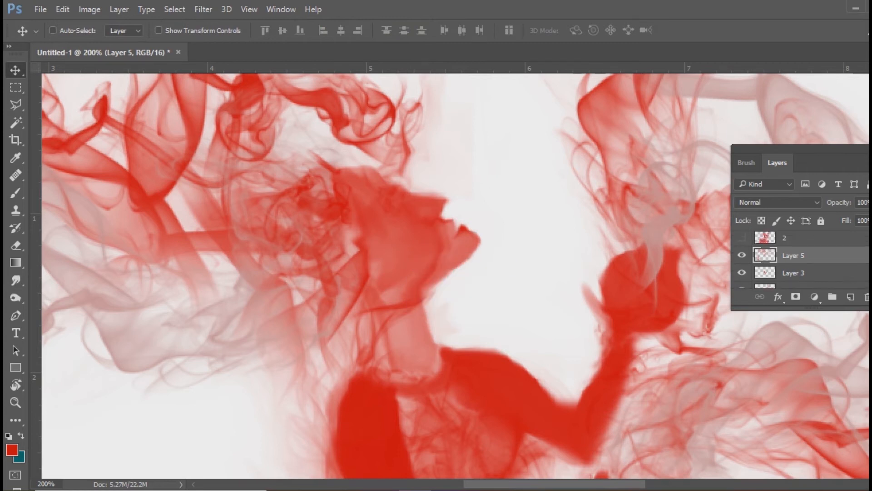
mouse_move(792, 236)
mouse_down()
mouse_move(409, 253)
mouse_move(792, 240)
mouse_up()
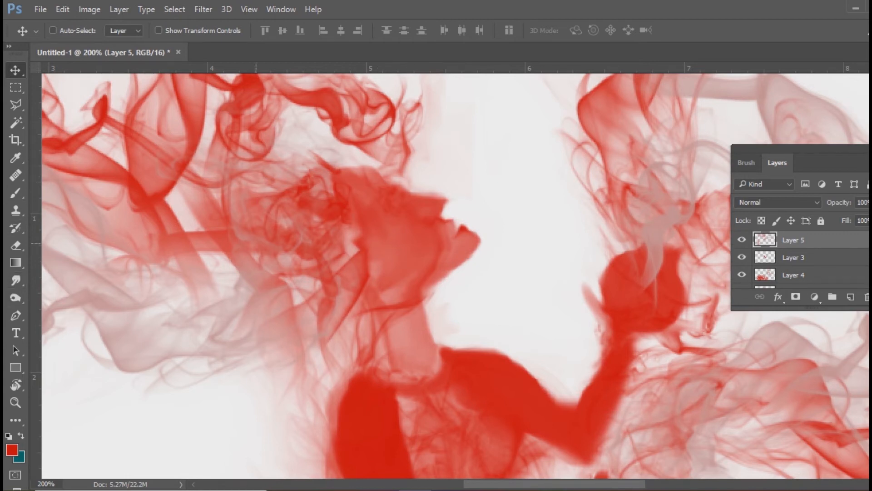
click(15, 193)
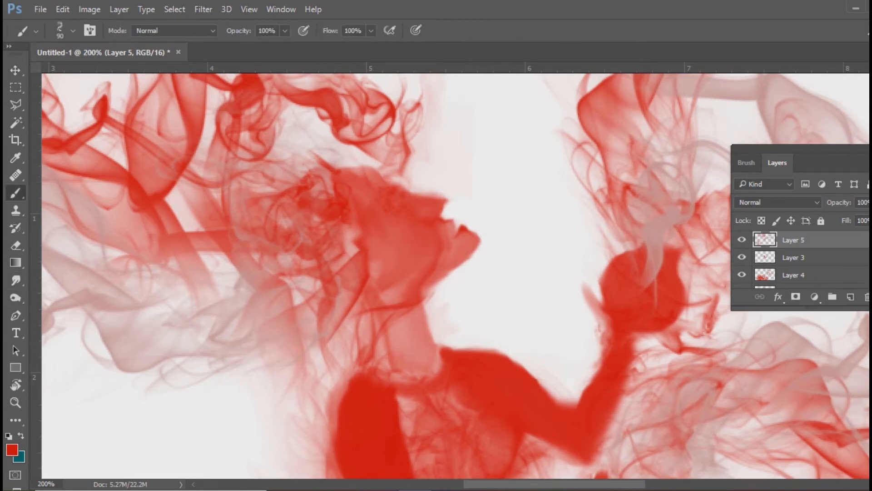
click(16, 280)
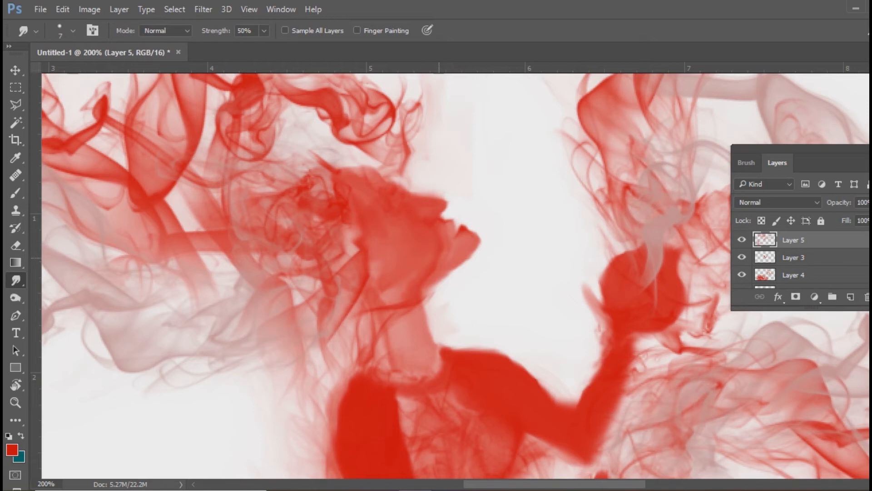
Paint the eye area in dark red 990000 with a soft round brush reduced to 9 px and smudge it in.
key(b)
click(73, 31)
click(74, 190)
click(95, 189)
scroll(96, 273, up, 1)
key(Return)
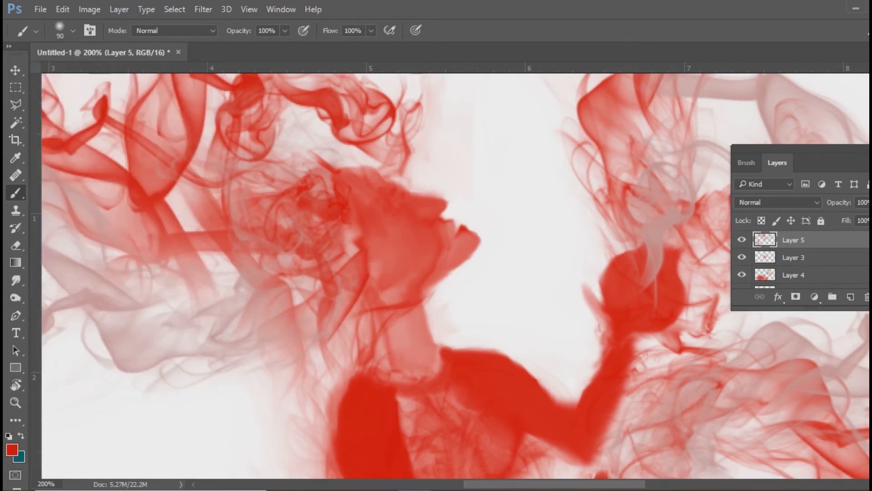
key(bracketleft)
key(bracketleft)
key(bracketleft)
key(bracketleft)
key(bracketleft)
key(bracketleft)
key(bracketleft)
key(bracketleft)
key(bracketleft)
click(12, 450)
text(990000)
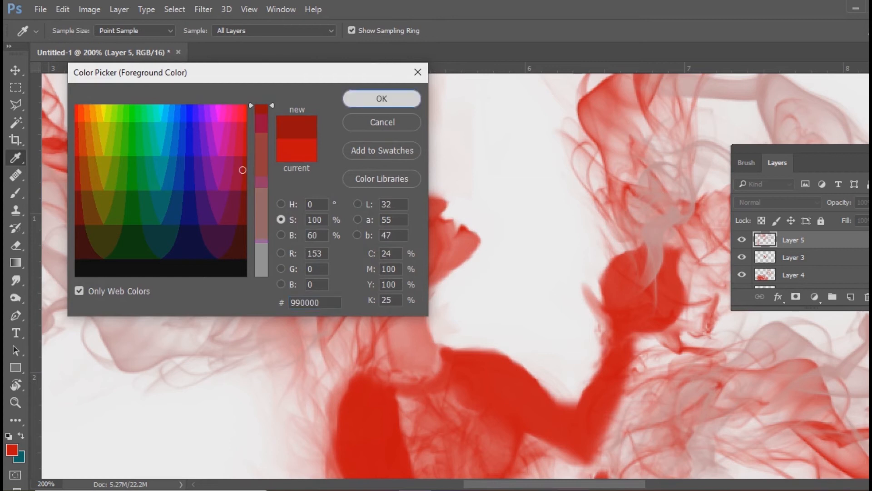
key(Return)
key(b)
key(r)
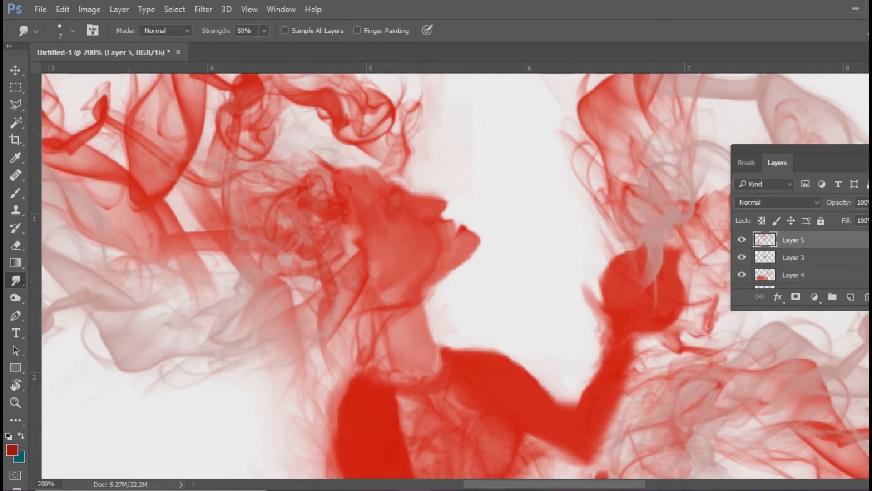
Add a new empty layer directly above the Background layer.
key(alt+bracketleft)
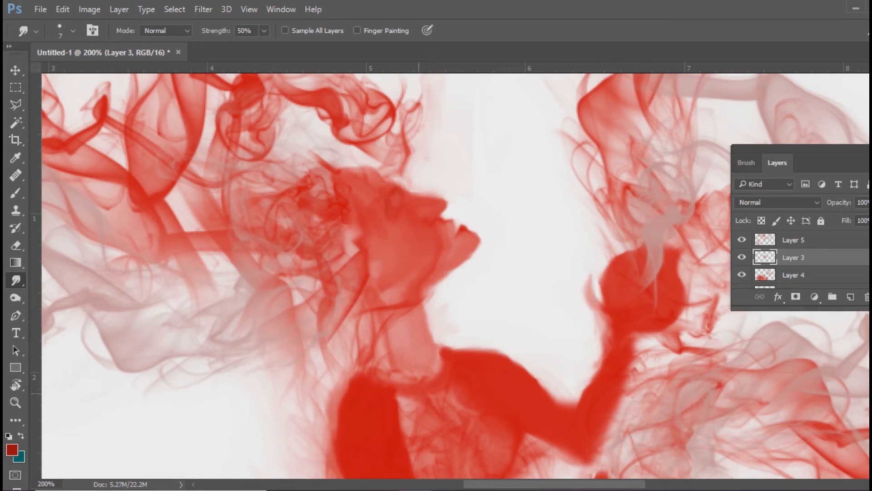
key(alt+bracketleft)
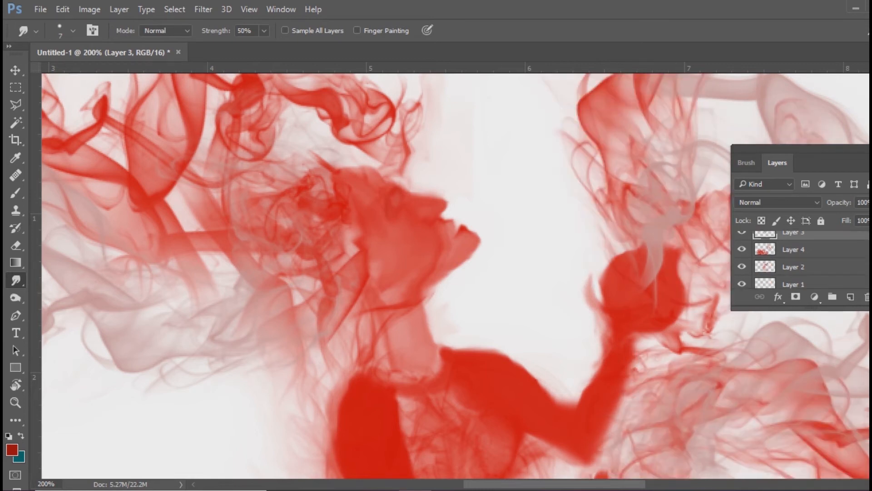
key(alt+bracketleft)
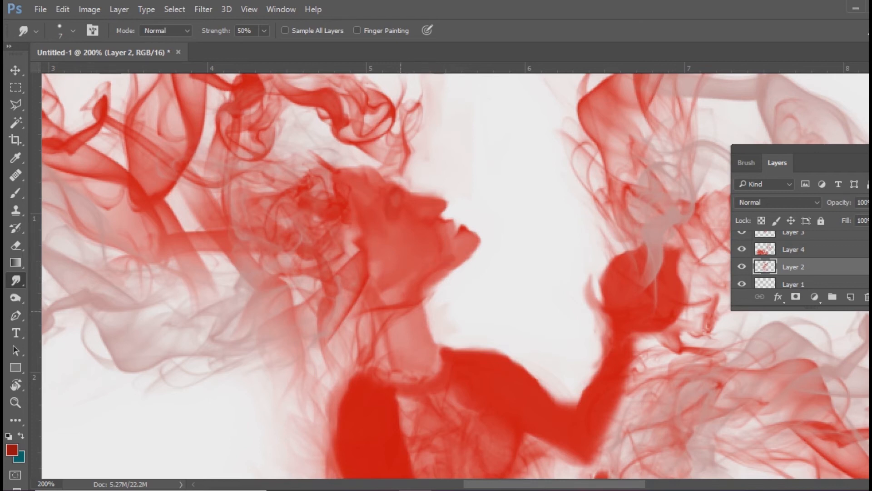
key(ctrl+minus)
key(ctrl+minus)
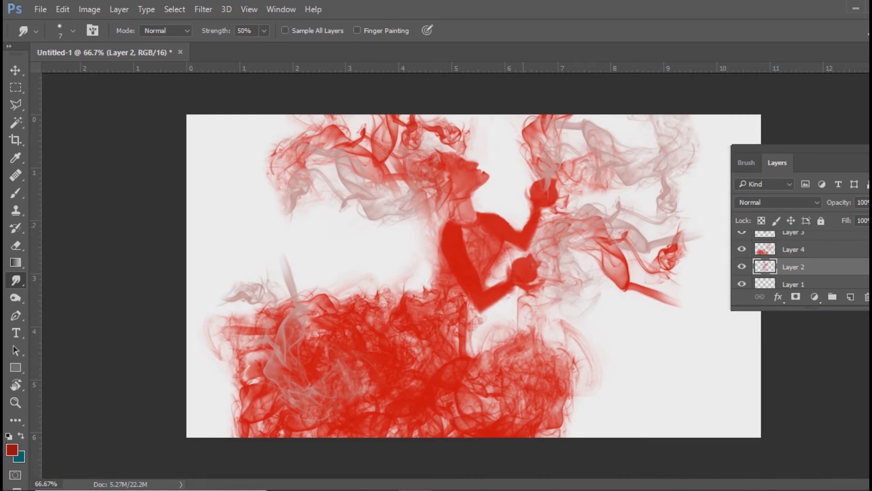
scroll(800, 264, down, 2)
click(793, 280)
click(850, 296)
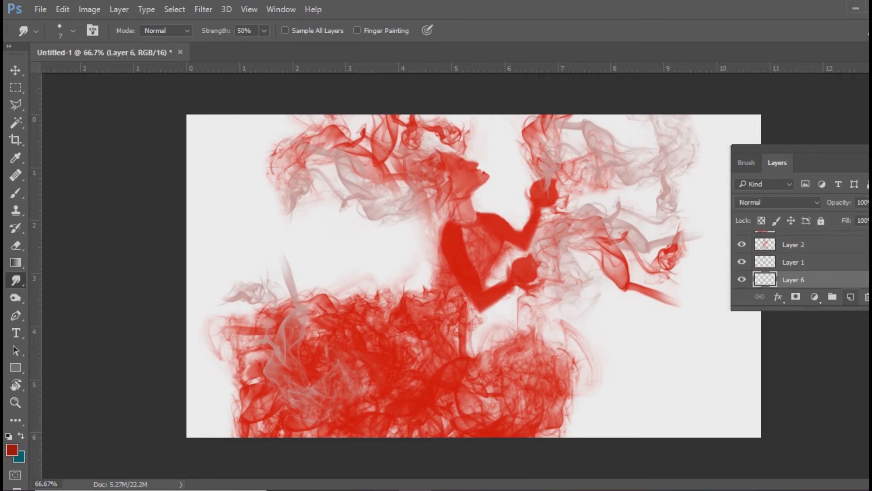
Select the whole canvas with the rectangular marquee and fill Layer 6 with black using the Paint Bucket.
key(d)
key(m)
drag(187, 115, 760, 437)
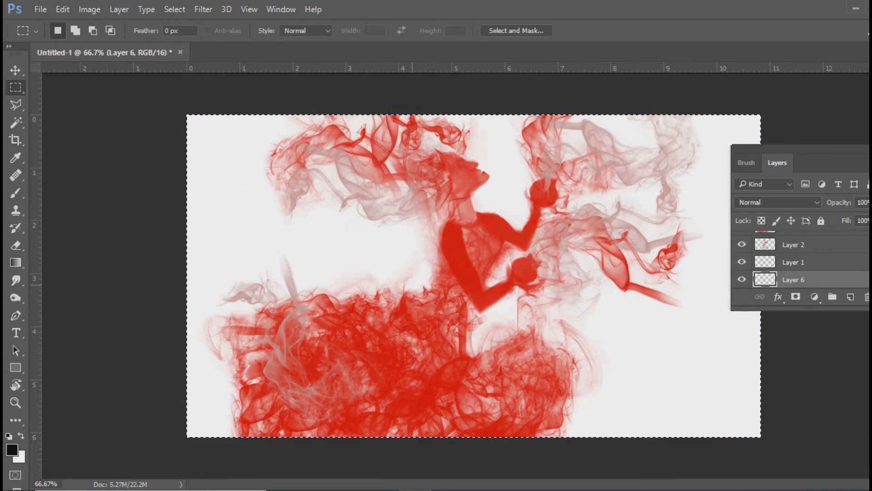
key(ctrl+d)
drag(186, 114, 761, 437)
click(16, 262)
click(82, 276)
click(218, 232)
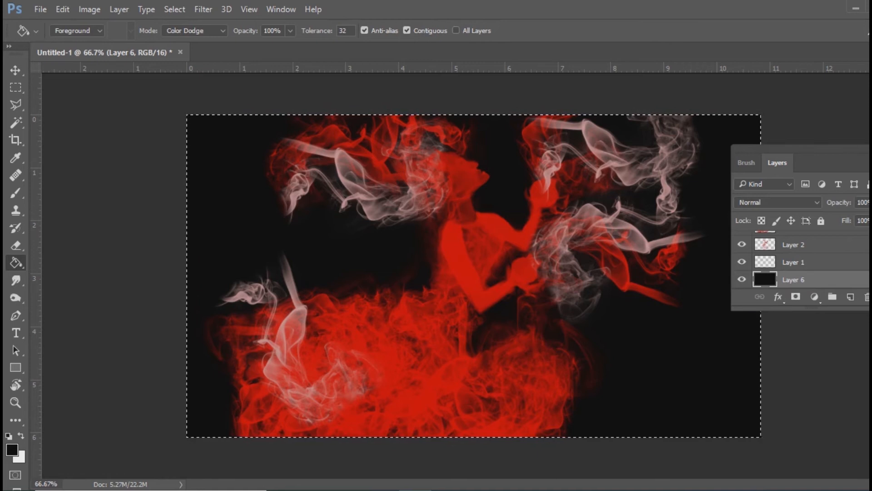
Add a new layer above Layer 2 and clear the canvas selection.
key(v)
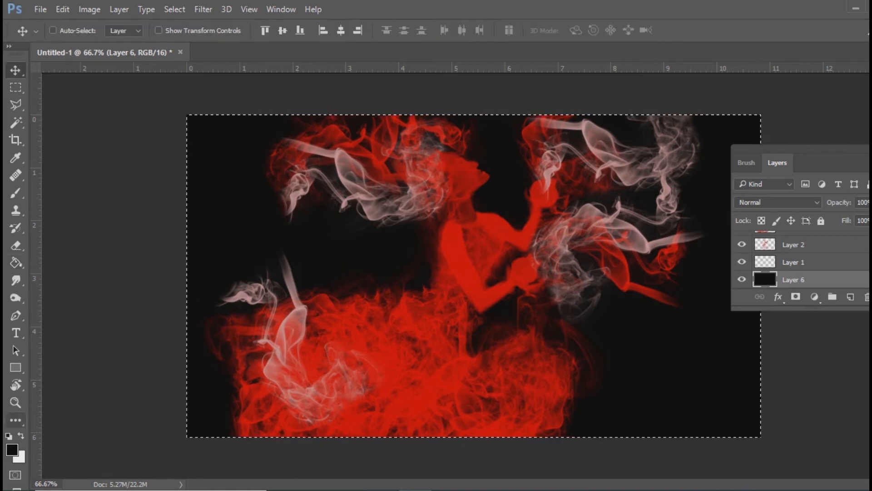
key(ctrl+shift+alt+n)
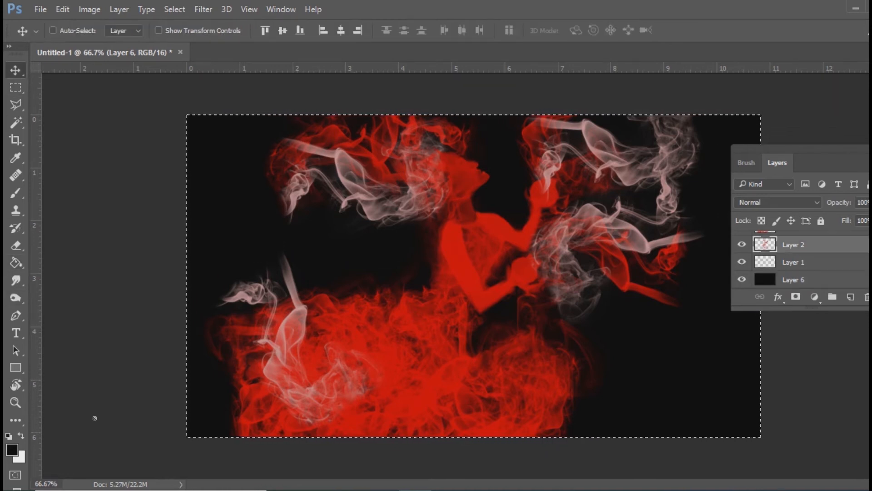
key(ctrl+d)
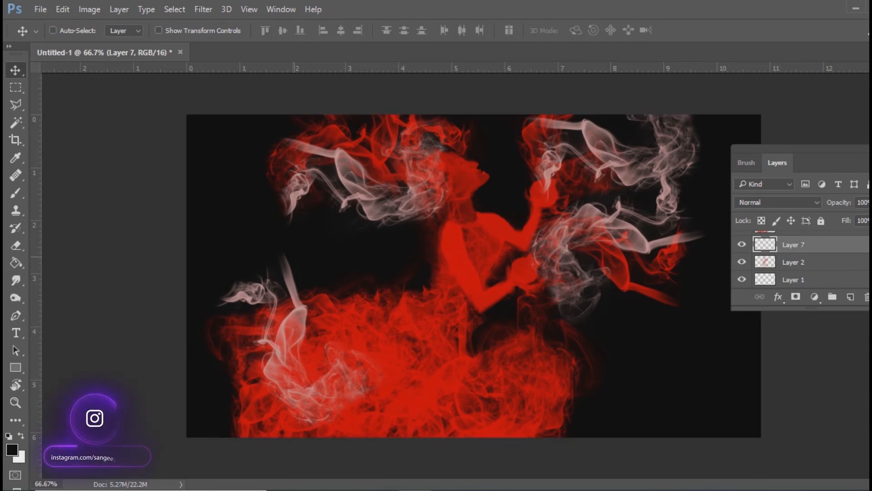
Set the foreground colour to pale pink cc9999 by sampling the figure's red and lowering the saturation to 25%.
click(12, 449)
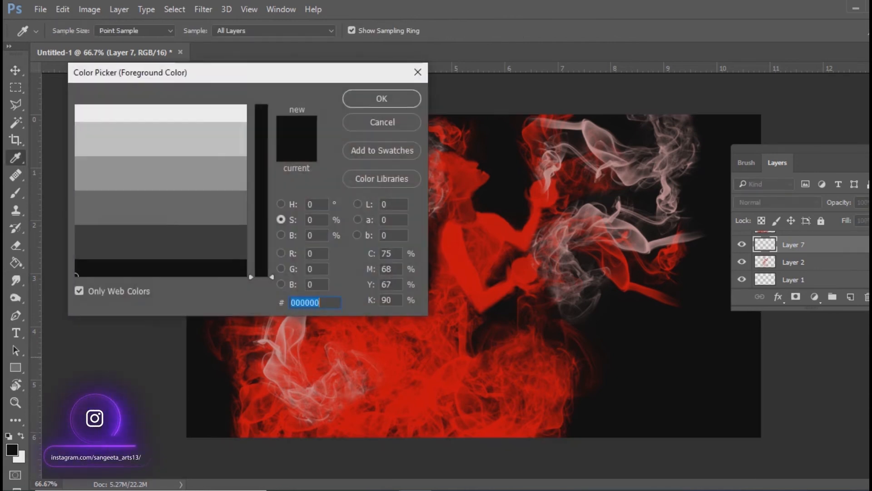
click(458, 255)
click(381, 99)
click(12, 450)
drag(261, 106, 261, 218)
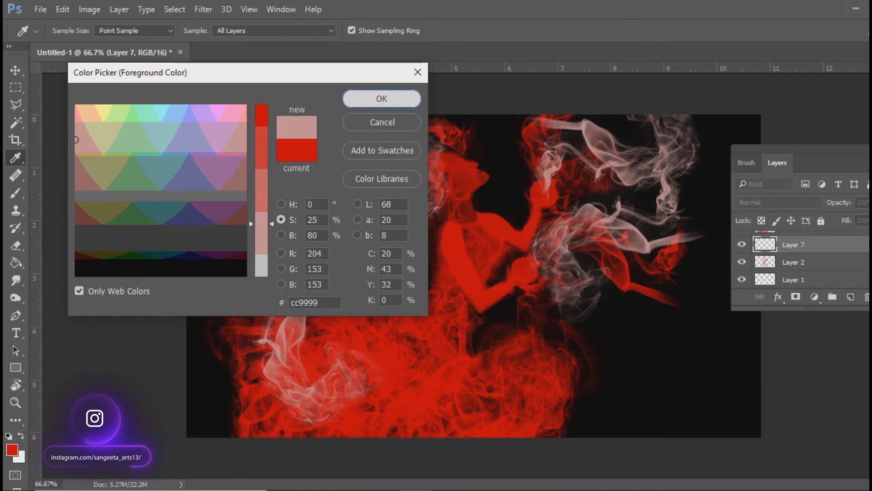
click(382, 99)
Stamp pale pink smoke across the dress on Layer 7 with the 2550 px smoke brush reduced to 300 px.
key(b)
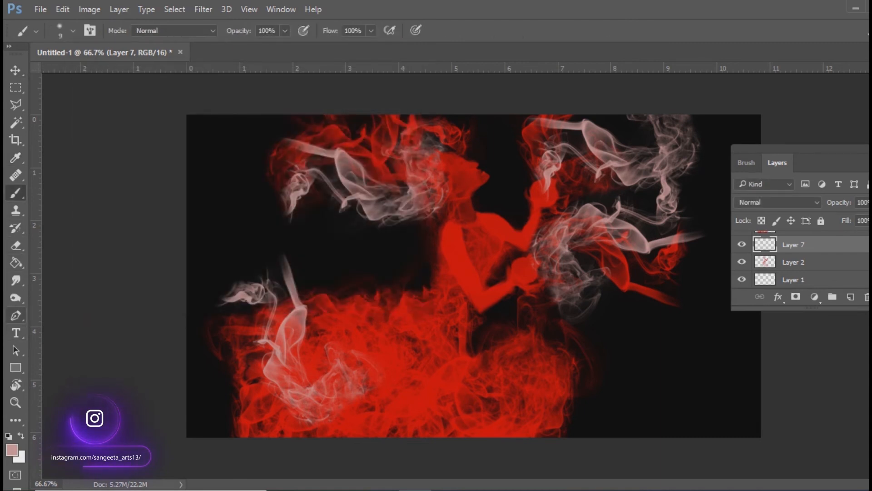
click(73, 30)
click(31, 448)
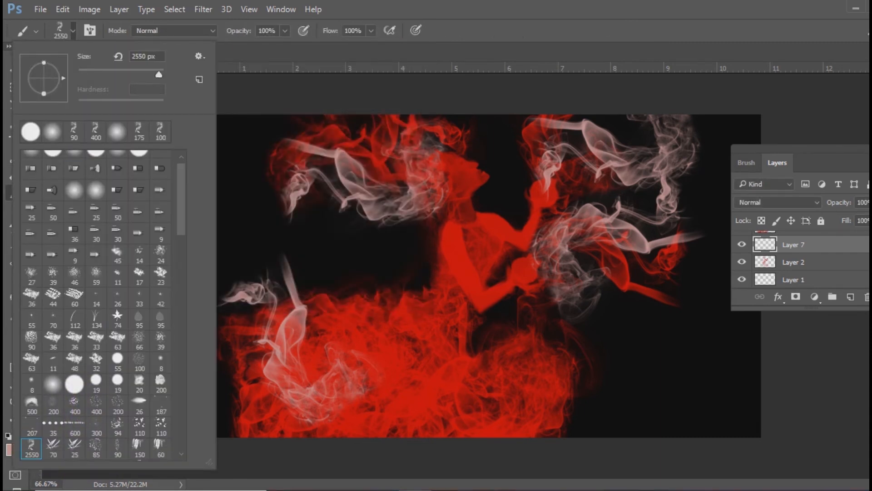
key(Return)
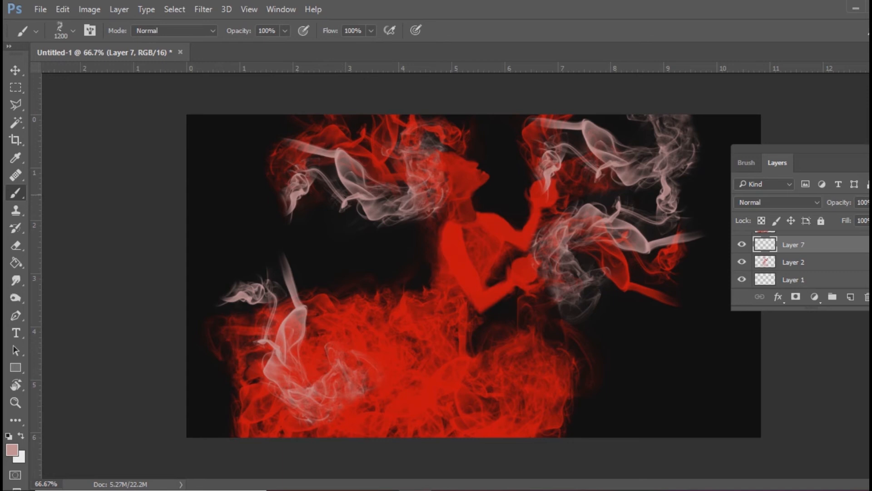
key(bracketleft)
key(bracketleft)
key(bracketleft)
key(bracketleft)
key(bracketleft)
key(bracketleft)
key(bracketleft)
click(336, 361)
click(386, 336)
click(405, 348)
click(432, 370)
click(386, 406)
Select Layer 4 and stamp 300 px pale pink smoke over the full width of the dress.
scroll(799, 261, up, 2)
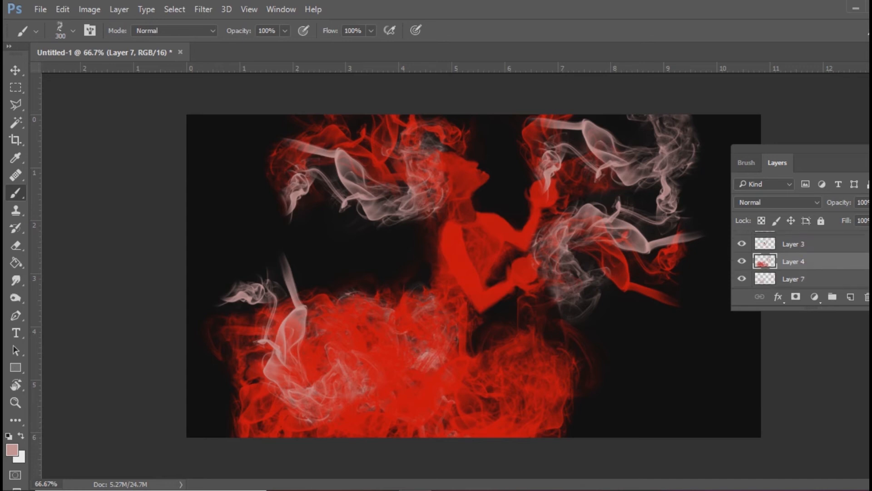
click(445, 388)
click(402, 335)
click(320, 366)
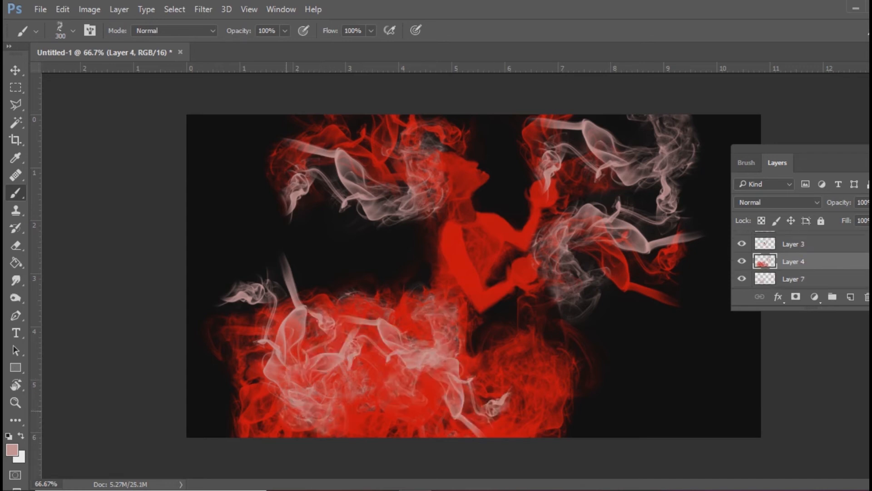
click(257, 380)
click(494, 385)
click(540, 384)
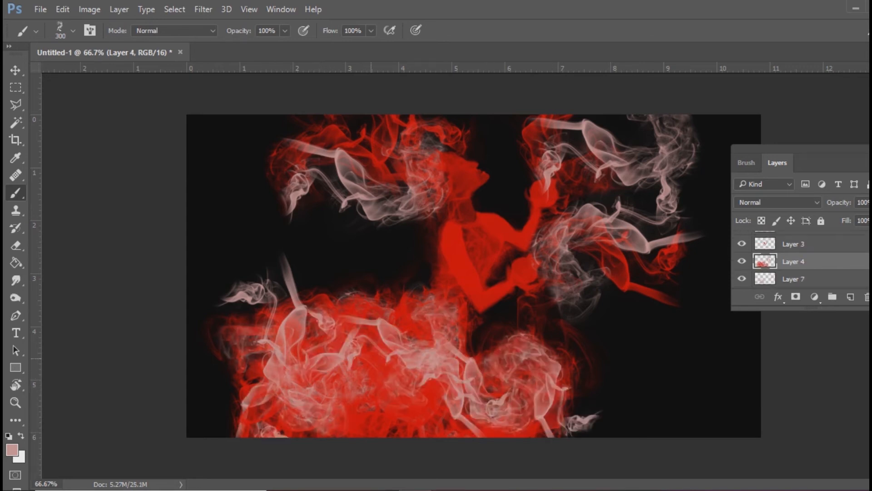
click(343, 338)
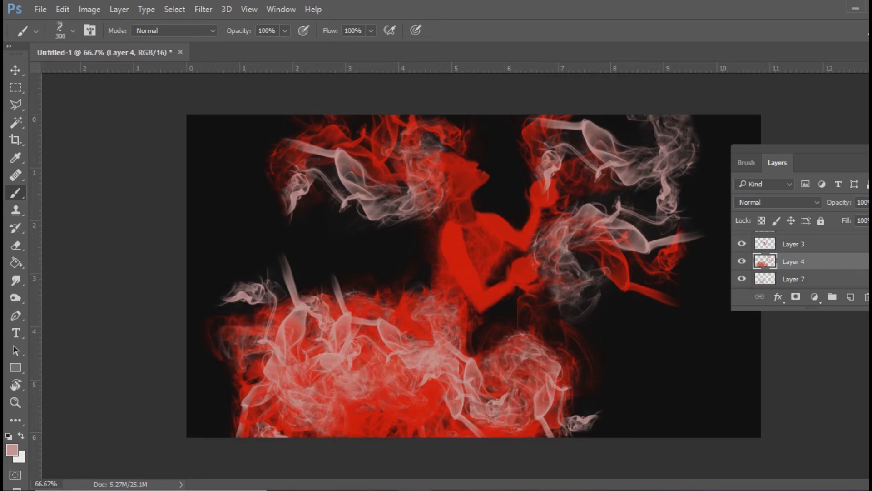
Smudge the newly stamped smoke stem rising above the dress on Layer 4 with a 30 px Smudge brush.
key(r)
key(bracketright)
key(bracketright)
key(bracketright)
mouse_move(337, 299)
mouse_down()
mouse_move(329, 283)
mouse_move(318, 290)
mouse_move(336, 285)
mouse_move(326, 287)
mouse_move(327, 261)
mouse_up()
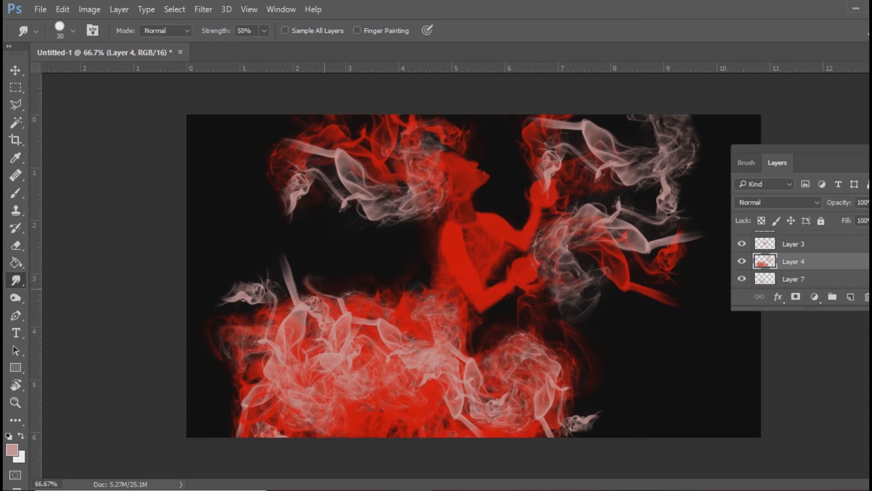
Select Layer 5 and smudge away its pale smoke stem rising above the left part of the dress at 30 px.
key(v)
right_click(295, 285)
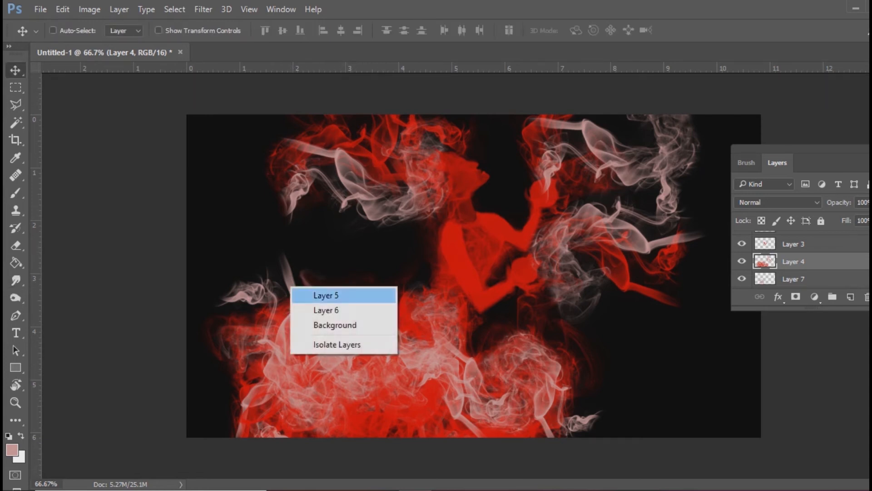
click(318, 296)
key(r)
mouse_move(298, 296)
mouse_down()
mouse_move(268, 252)
mouse_move(291, 298)
mouse_move(281, 268)
mouse_up()
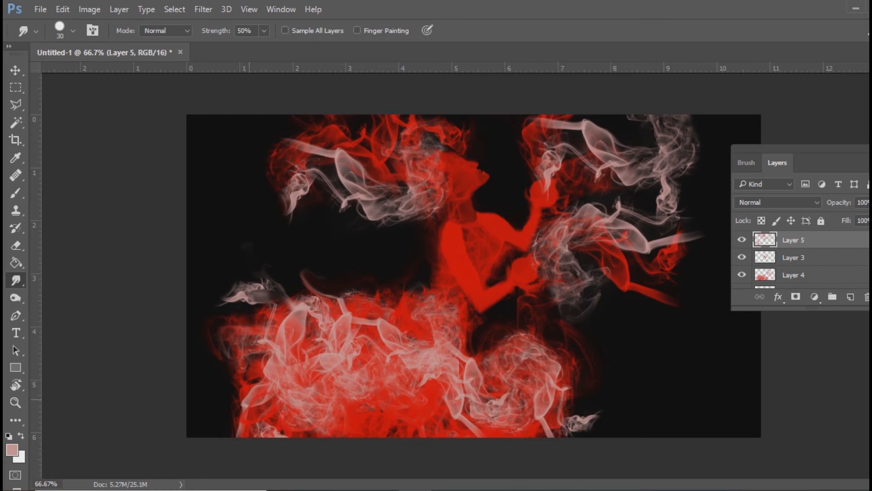
key(v)
key(b)
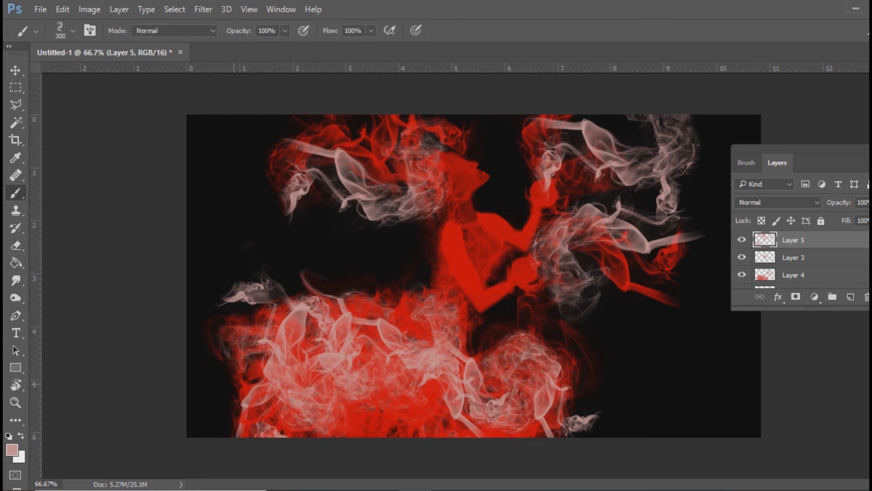
Set the foreground color to red and stamp 300 px red smoke along the lower-left edge of the dress on Layer 5.
click(222, 373)
key(ctrl+z)
click(12, 449)
drag(261, 213, 262, 123)
click(381, 97)
click(273, 406)
click(273, 402)
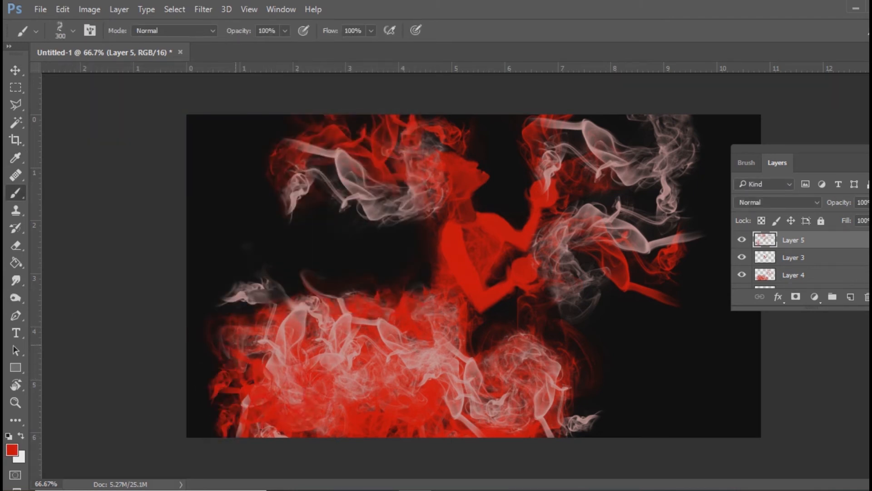
Stamp 300 px red smoke over the pale smoke across the dress, from its left edge to the lower right part.
click(236, 370)
click(273, 341)
click(326, 338)
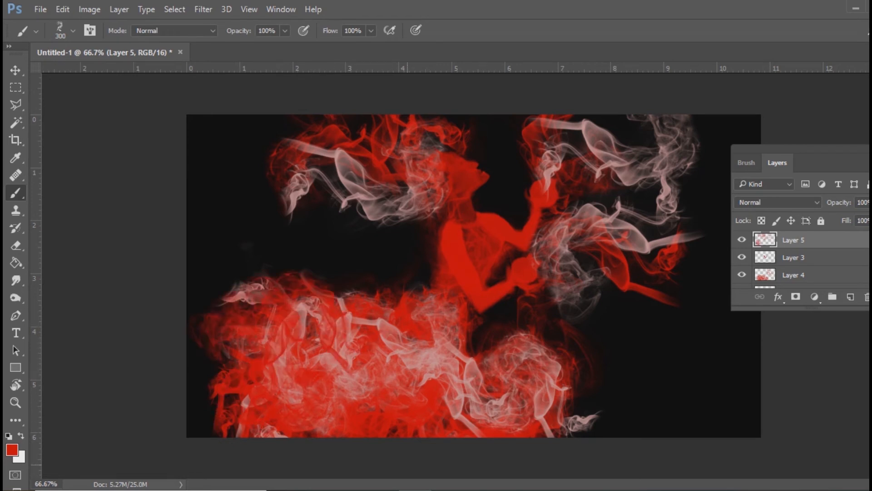
click(399, 341)
click(349, 340)
click(359, 396)
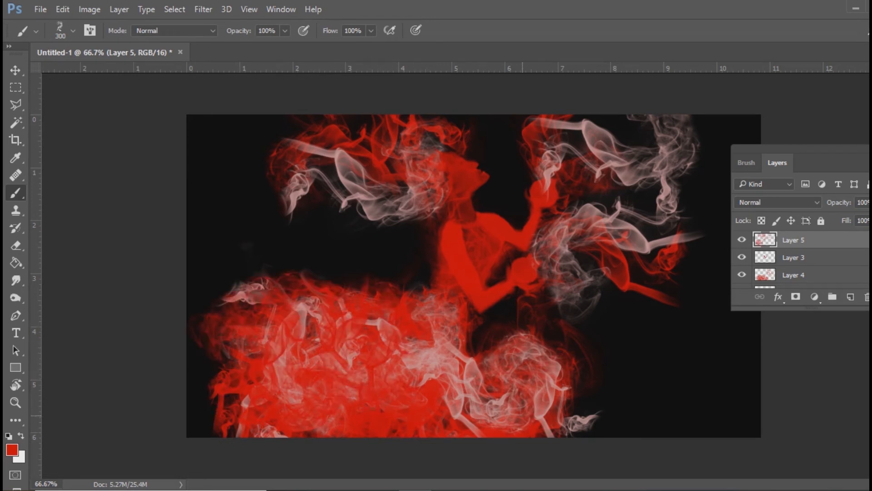
click(500, 411)
click(432, 354)
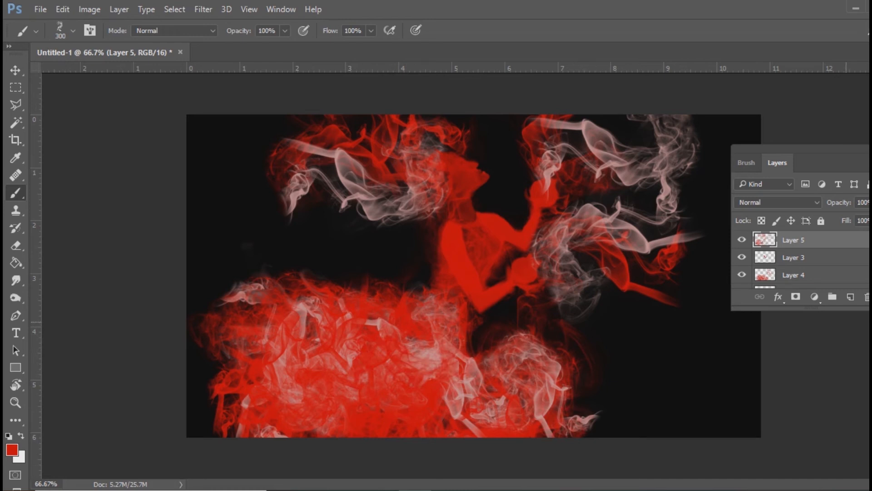
Stamp red smoke on a new layer beside the woman's lower hand, then rotate and move it to follow the flowing smoke there.
key(ctrl+shift+alt+n)
click(583, 297)
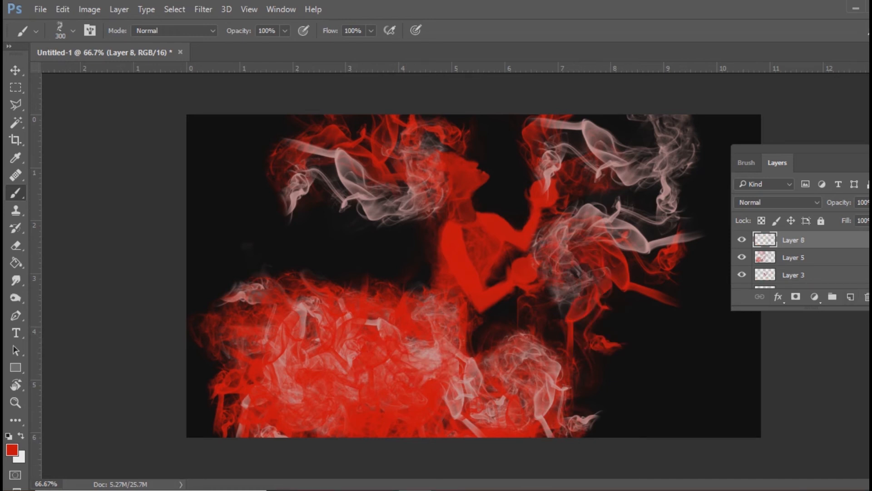
key(ctrl+t)
drag(647, 379, 605, 400)
drag(584, 313, 601, 281)
key(Return)
key(b)
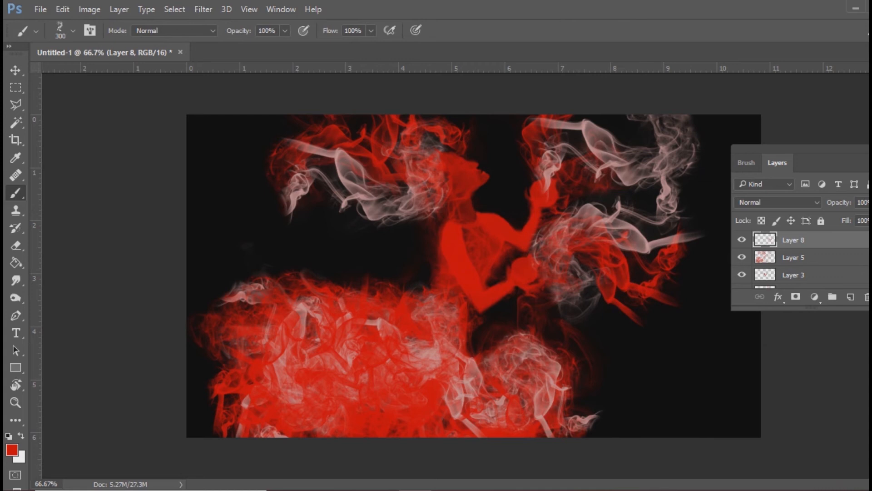
Hide the black Layer 6 and try stamping red smoke over the lower part of the hair on Layer 8.
scroll(799, 264, down, 3)
click(742, 262)
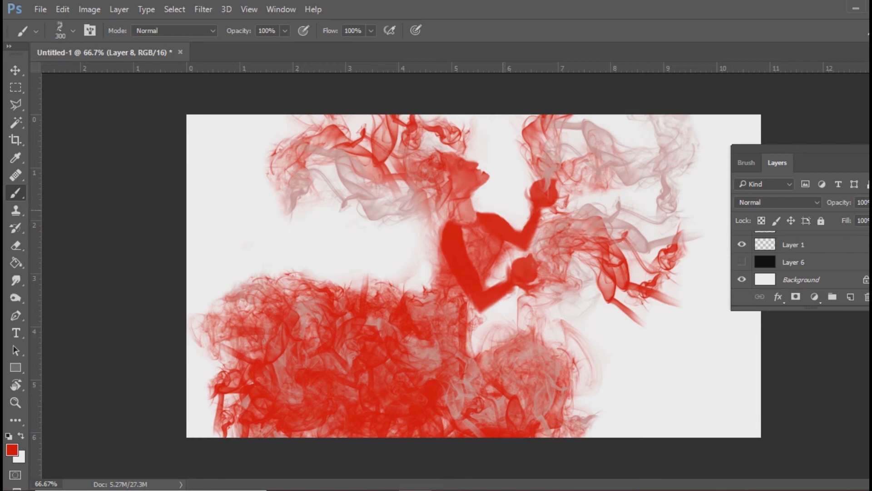
click(386, 180)
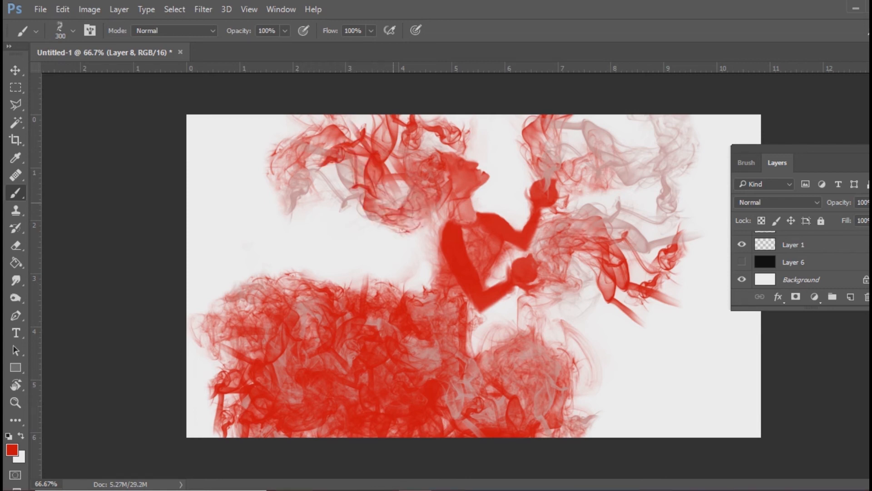
click(377, 200)
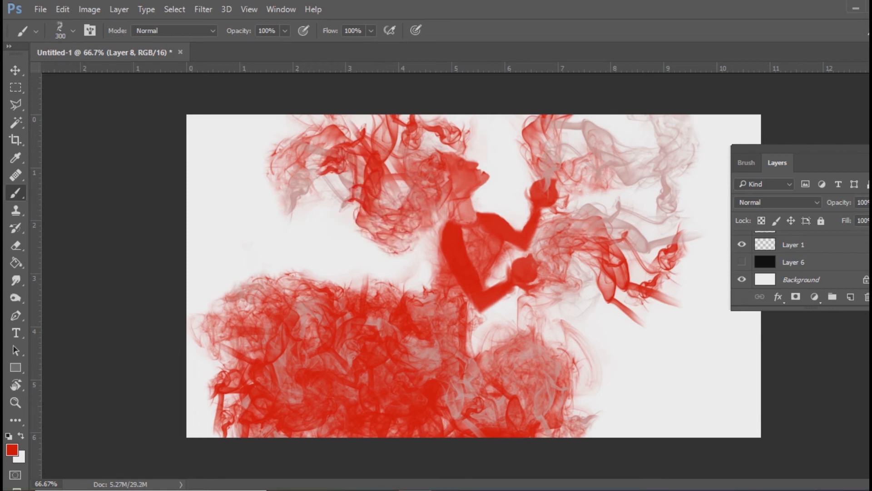
key(ctrl+alt+z)
key(ctrl+alt+z)
Stamp red smoke on a new layer below the hair and rotate it so its strands trail away to the left.
click(850, 296)
click(383, 217)
key(ctrl+t)
drag(440, 318, 320, 323)
key(Return)
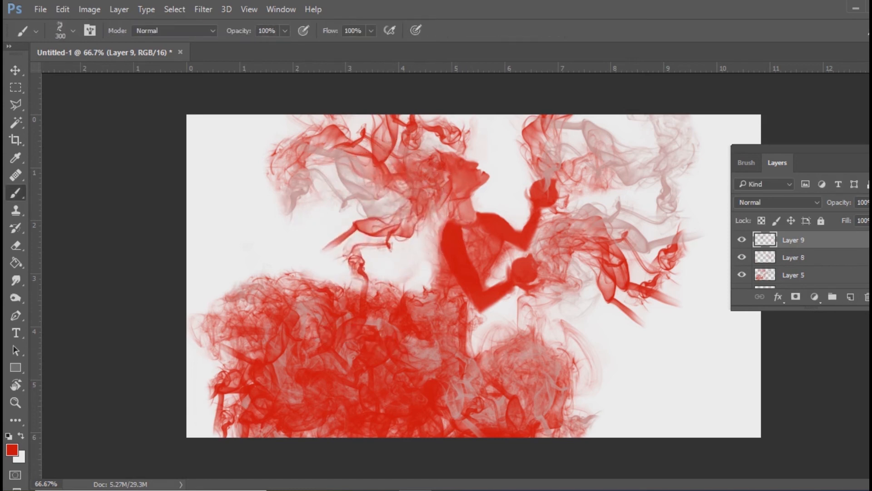
Smudge the stem and strand tips of the Layer 9 smoke into thin wisps with a 30 px Smudge brush at 50% strength.
click(16, 280)
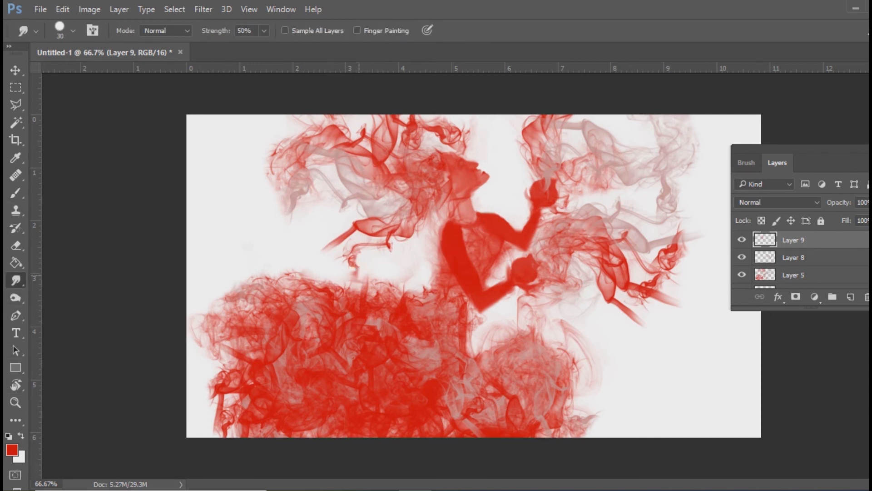
drag(358, 224, 339, 225)
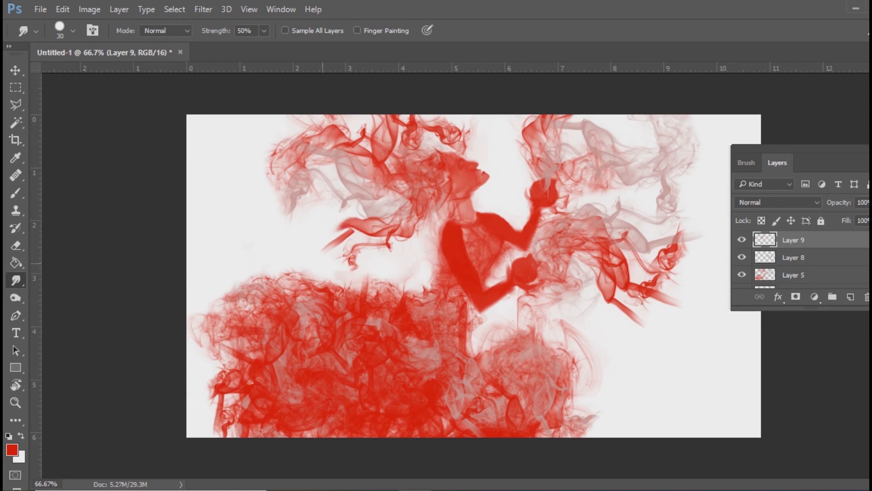
drag(364, 239, 304, 246)
drag(357, 266, 310, 267)
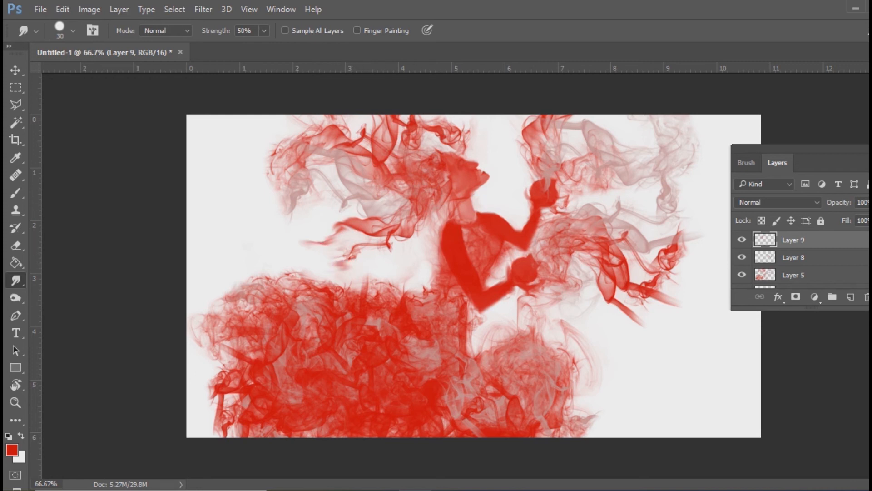
Show the black Layer 6 again and move the Layers panel higher in the workspace.
scroll(800, 261, down, 5)
click(742, 262)
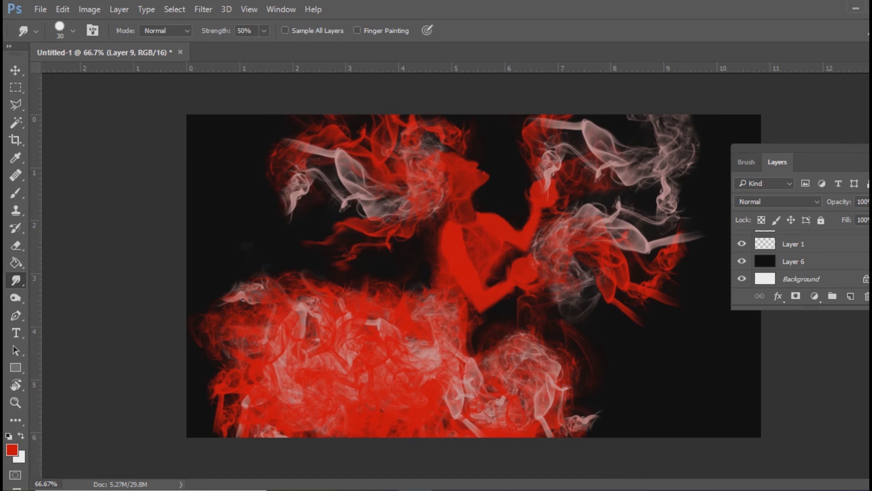
drag(808, 162, 813, 72)
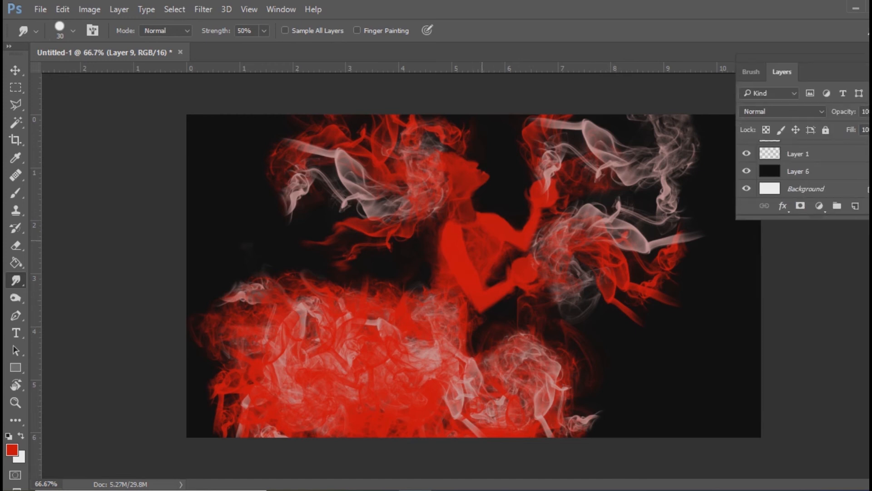
Select Layer 8 and smudge the straight red smoke tail right of the lower hand into curved wisps at 30 px.
scroll(799, 170, up, 5)
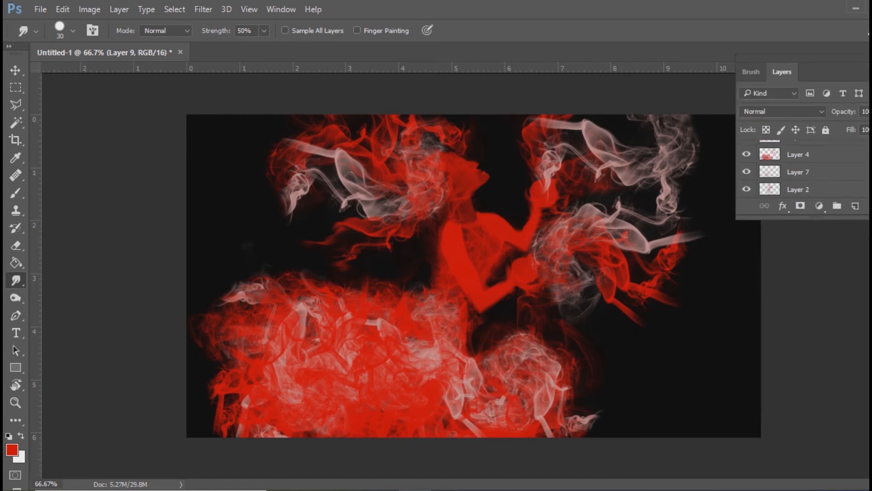
click(746, 169)
click(746, 169)
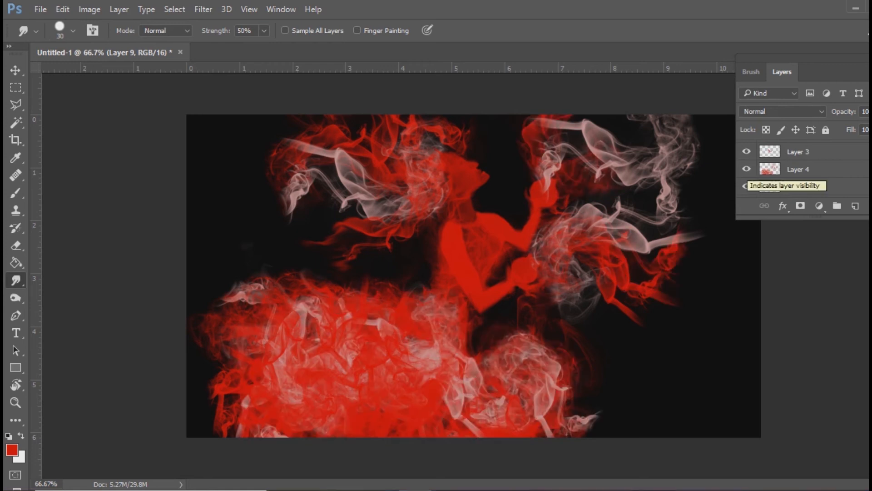
ctrl+right_click(608, 296)
click(631, 304)
mouse_move(629, 313)
mouse_down()
mouse_move(650, 324)
mouse_move(659, 300)
mouse_move(673, 302)
mouse_up()
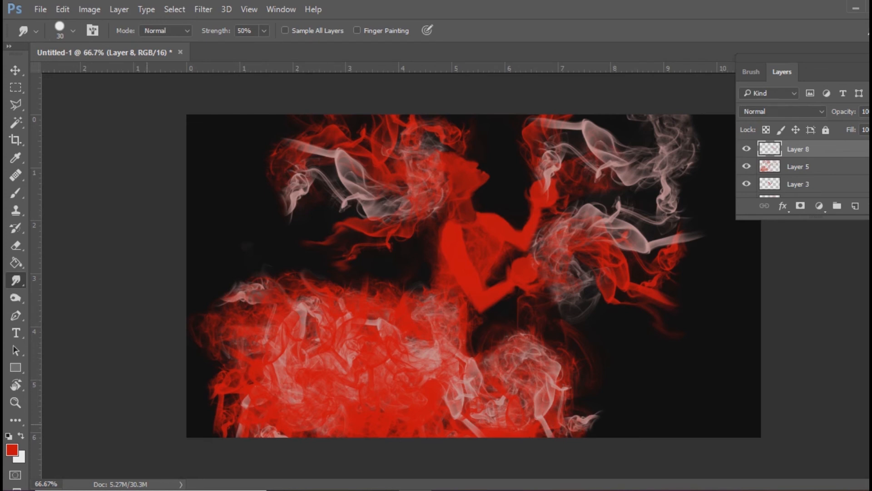
Stamp 300 px red smoke on Layer 8 over the dress and around its left and upper-left edges.
key(b)
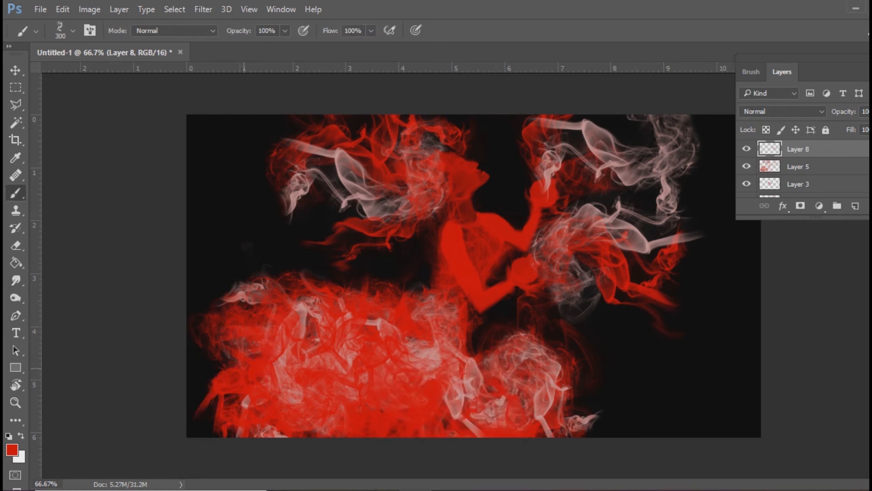
click(205, 361)
click(420, 346)
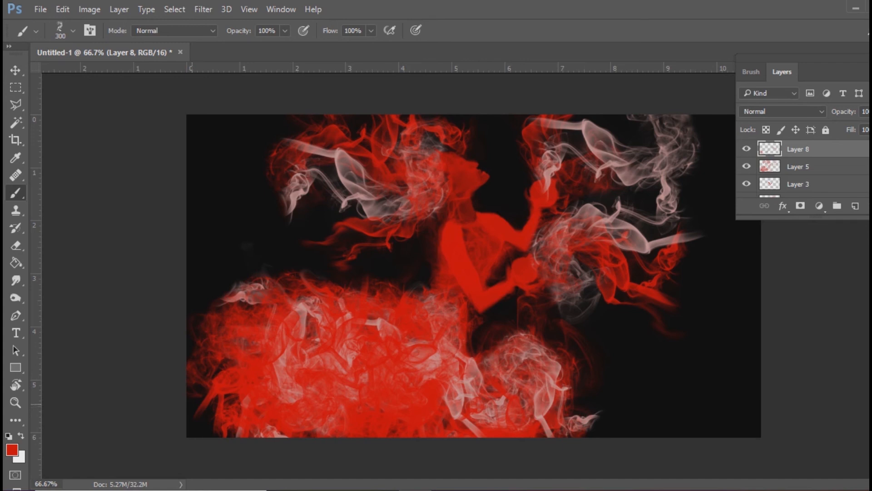
click(249, 278)
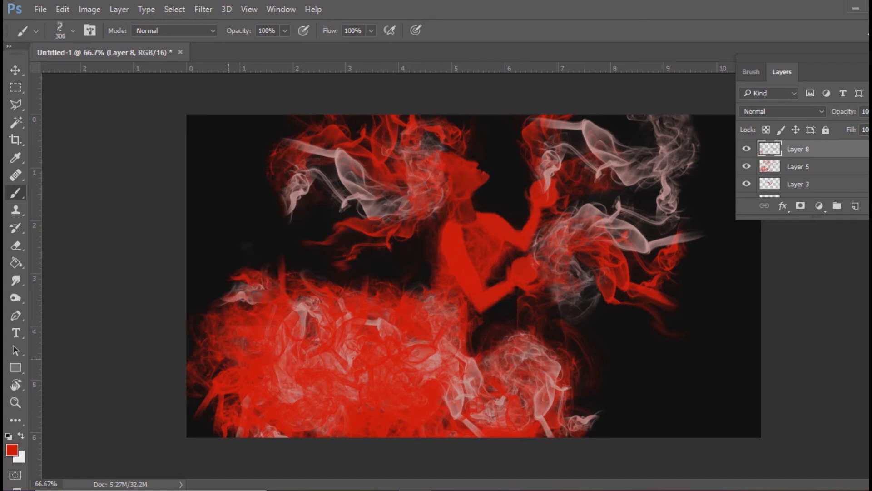
click(225, 361)
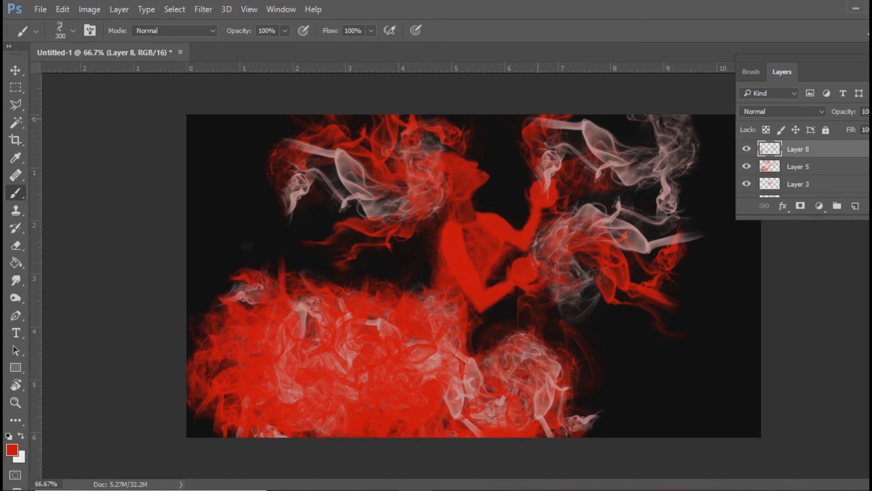
Stamp 300 px red smoke on Layer 8 above the raised hand, over the smoke to its right and across the hair.
click(539, 146)
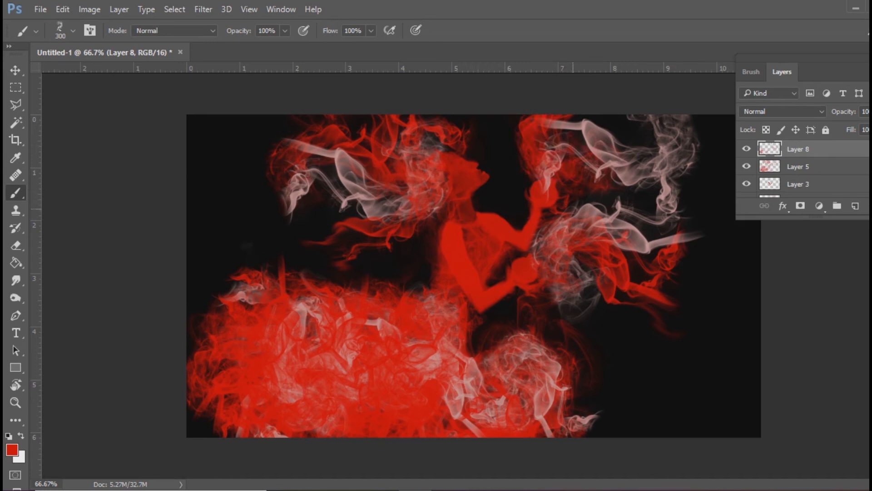
click(583, 209)
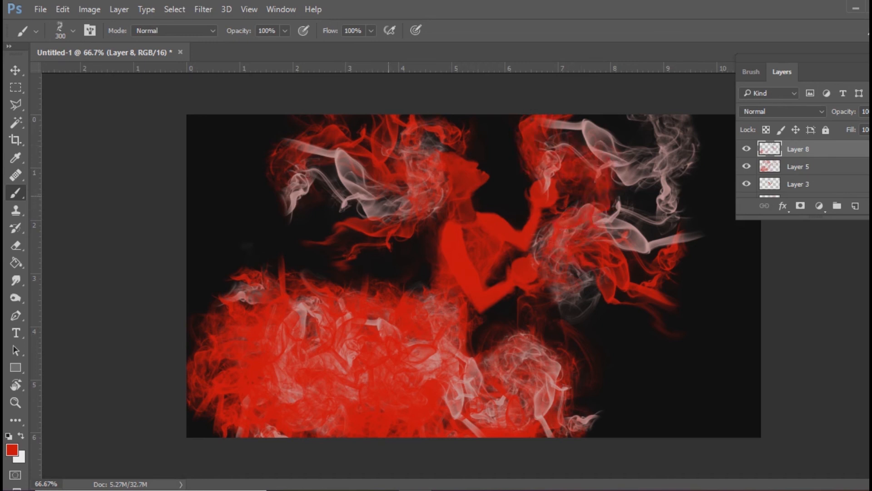
click(383, 195)
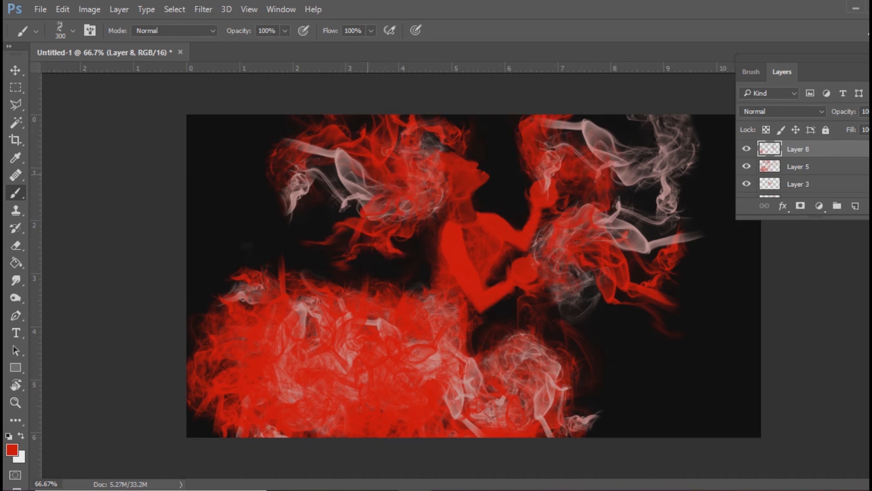
click(353, 121)
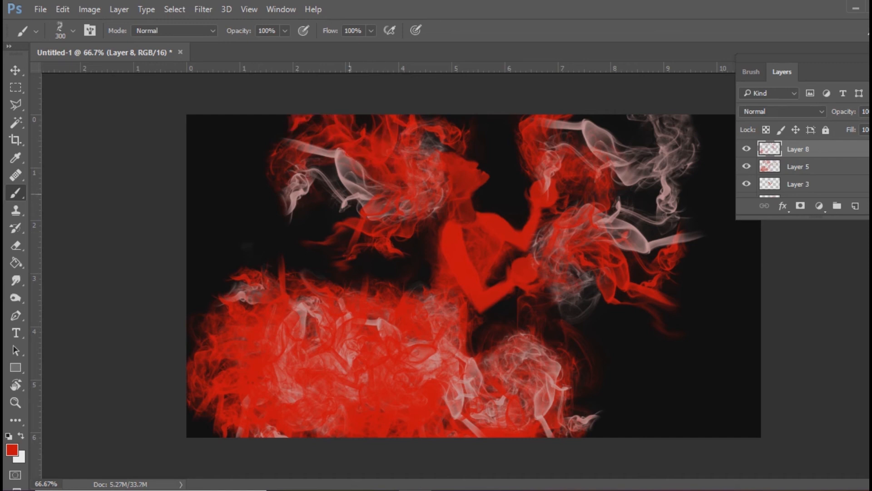
Stamp red smoke on a new layer over the hair's left part, rotate it 130.14° at 111.55% width, and stamp more at the hair's upper-left edge.
click(855, 206)
click(330, 200)
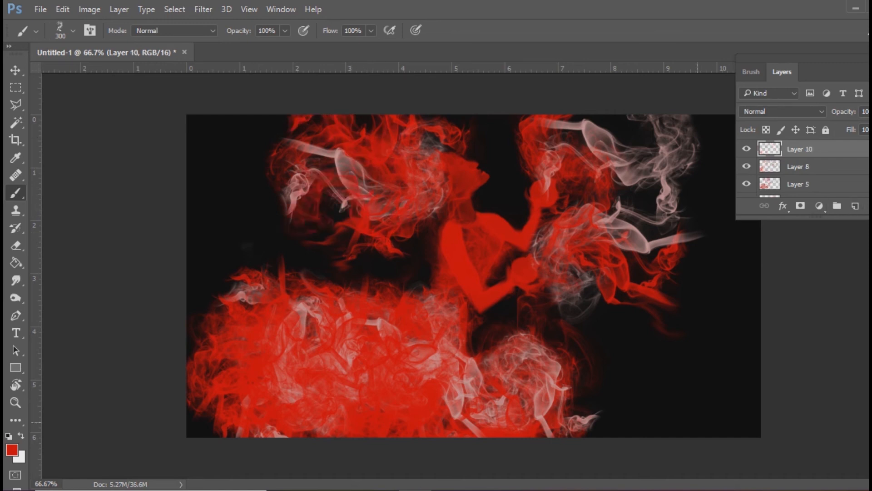
key(ctrl+t)
mouse_move(434, 140)
mouse_down()
mouse_move(443, 102)
mouse_move(390, 77)
mouse_up()
drag(411, 171, 427, 163)
drag(254, 195, 486, 187)
drag(358, 203, 345, 180)
drag(454, 173, 447, 186)
drag(358, 205, 348, 191)
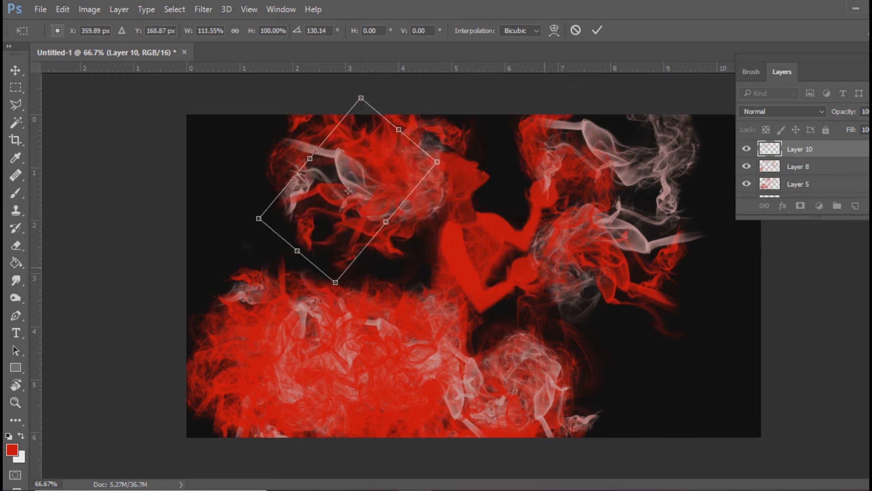
key(b)
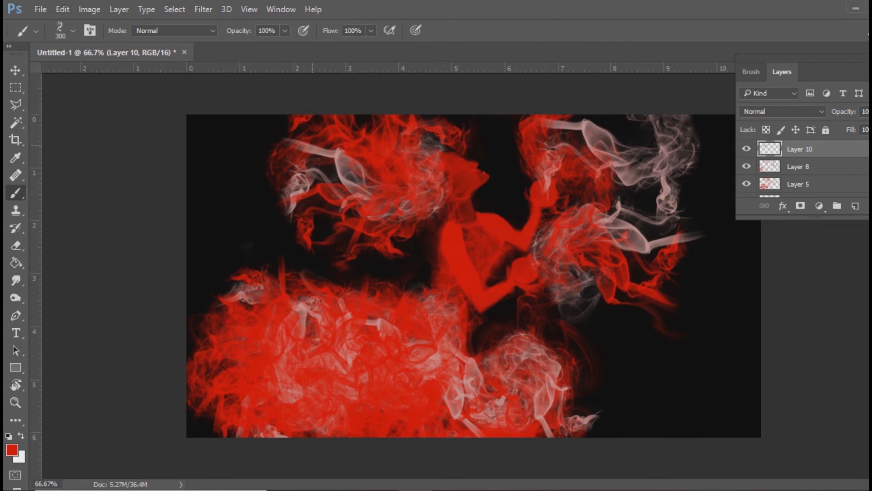
click(299, 155)
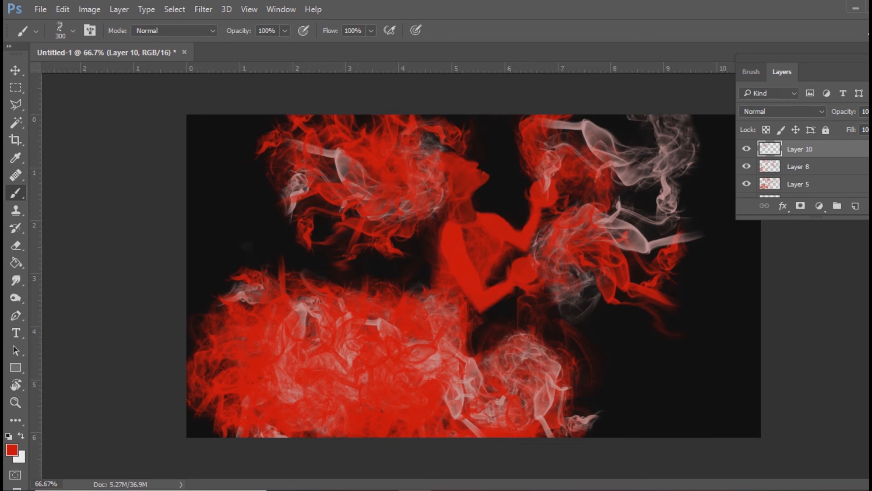
Stamp light gray (#cccccc) smoke over the hair's left part and above the raised hand on Layer 10, smudging away the stray wisp above the face.
click(12, 450)
text(cccccc)
key(Return)
click(323, 200)
click(586, 154)
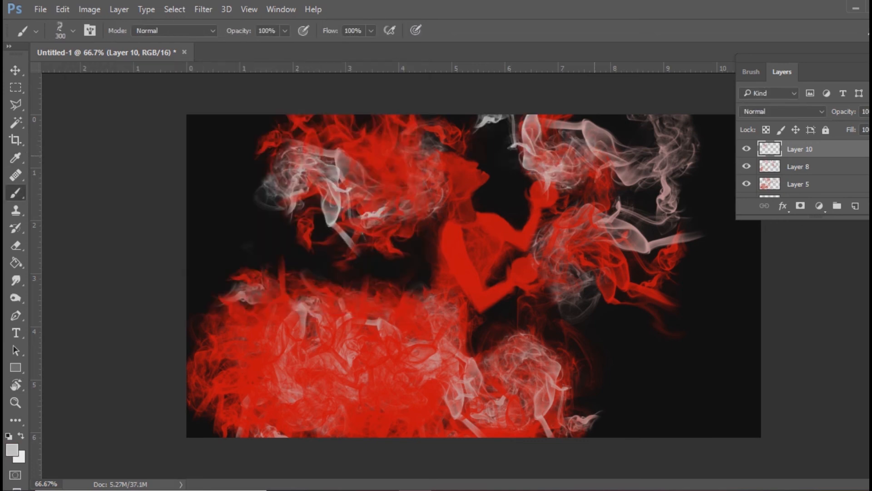
key(r)
drag(467, 131, 511, 118)
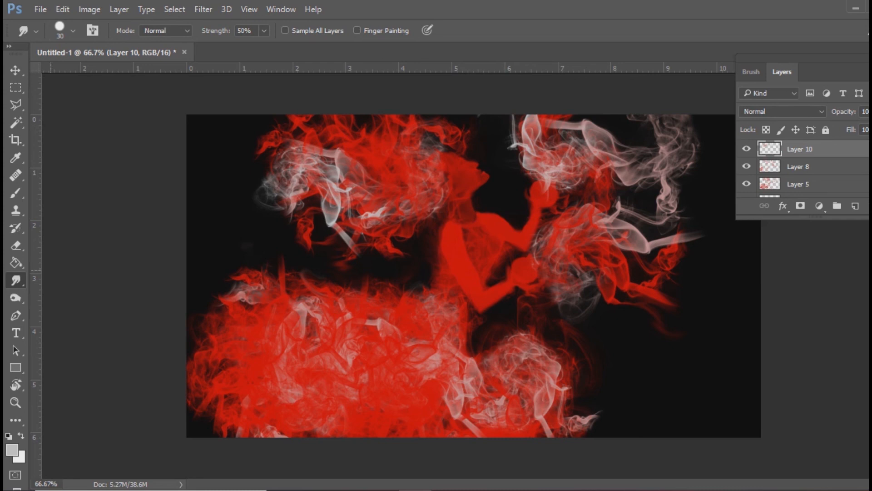
Stamp 300 px light gray smoke on a new layer over the smoke beside the lower hand and over the woman's torso.
click(856, 206)
key(b)
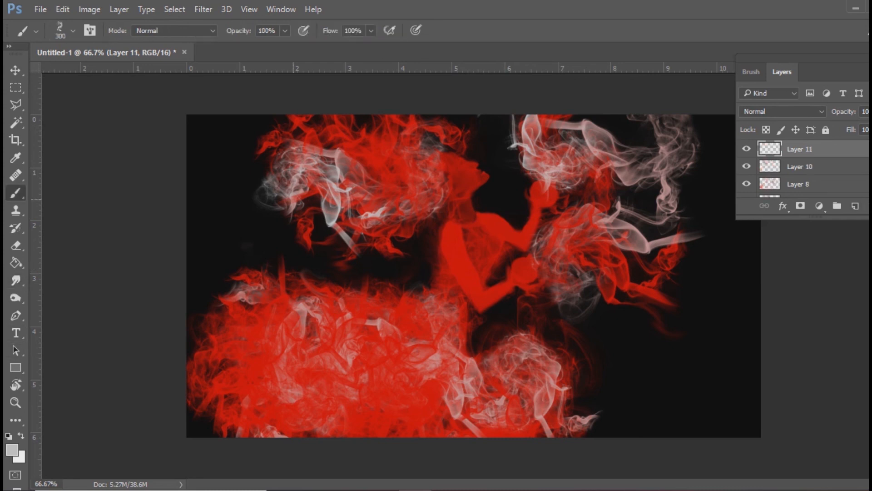
click(600, 248)
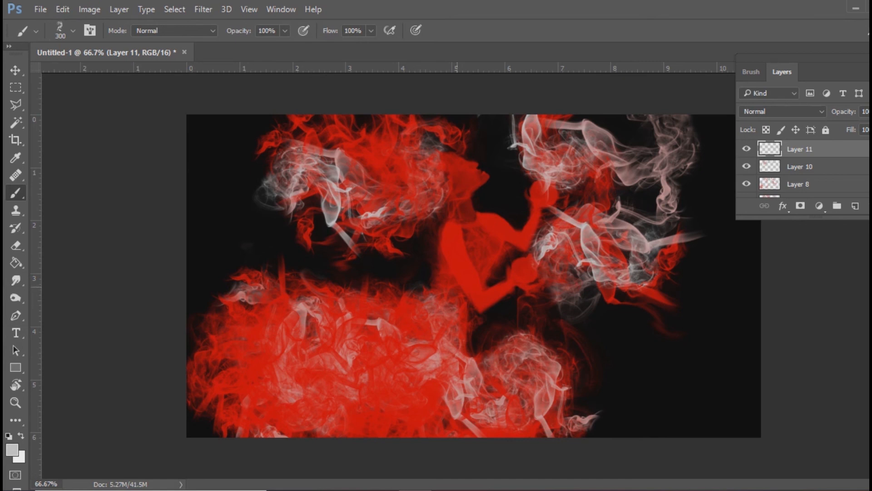
click(457, 279)
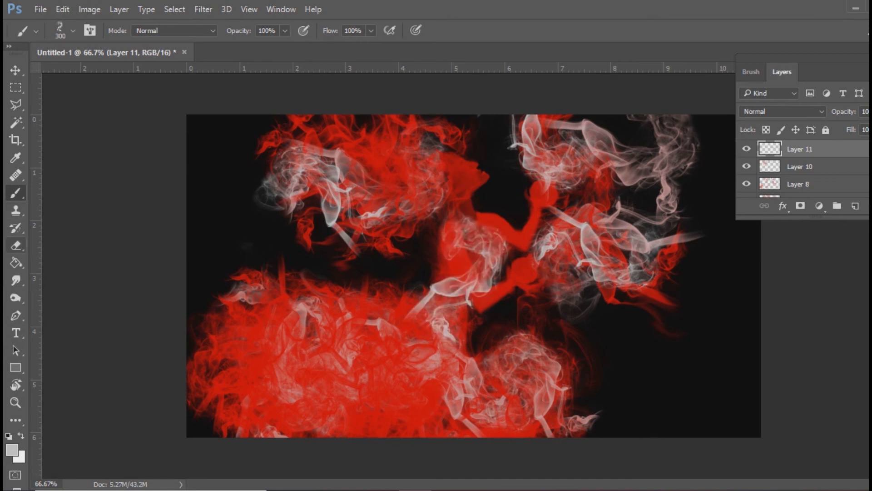
Try smudging the light gray smoke on the woman's torso, and undo it together with the gray smoke stamps on Layer 11.
click(16, 280)
mouse_move(476, 278)
mouse_down()
mouse_move(468, 248)
mouse_move(452, 239)
mouse_move(451, 248)
mouse_move(456, 243)
mouse_up()
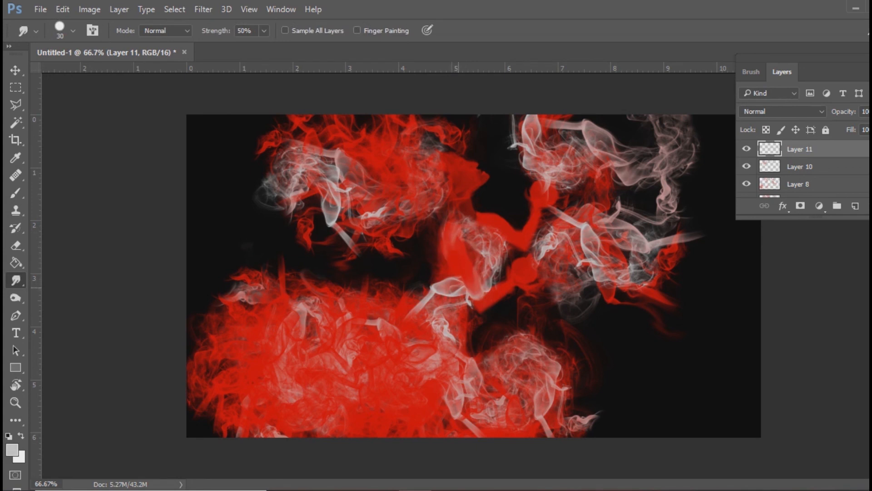
mouse_move(451, 291)
mouse_down()
mouse_move(424, 290)
mouse_move(434, 273)
mouse_move(416, 304)
mouse_move(443, 295)
mouse_move(471, 306)
mouse_move(509, 363)
mouse_up()
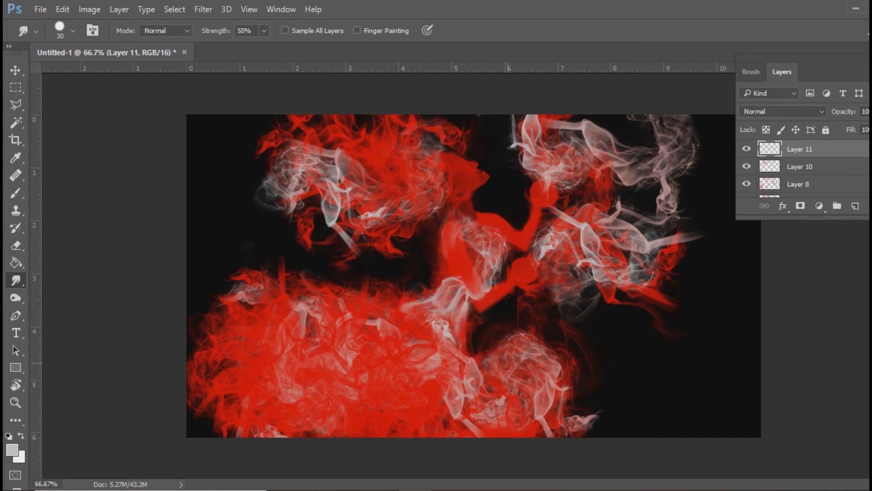
mouse_move(471, 336)
mouse_down()
mouse_move(443, 293)
mouse_move(404, 305)
mouse_move(436, 286)
mouse_up()
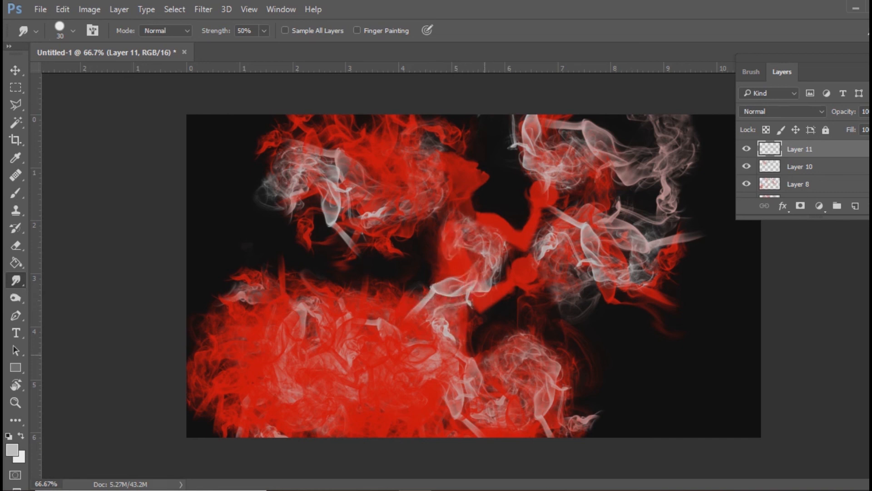
key(ctrl+z)
Stamp 300 px light gray smoke on Layer 11 over the red smoke beside the lower hand and over the dress.
key(b)
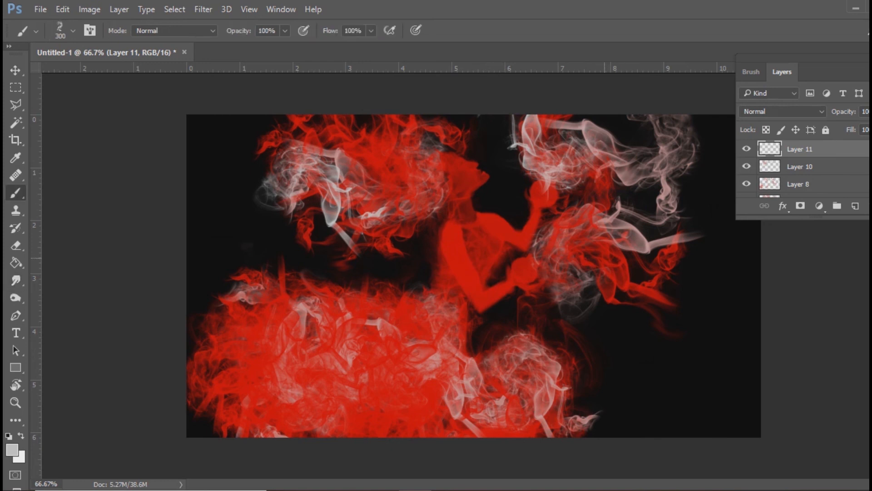
click(603, 257)
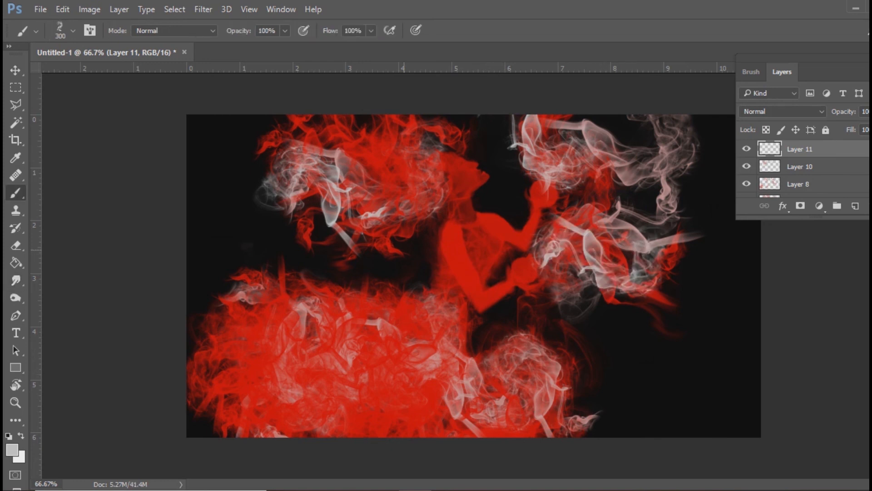
click(395, 352)
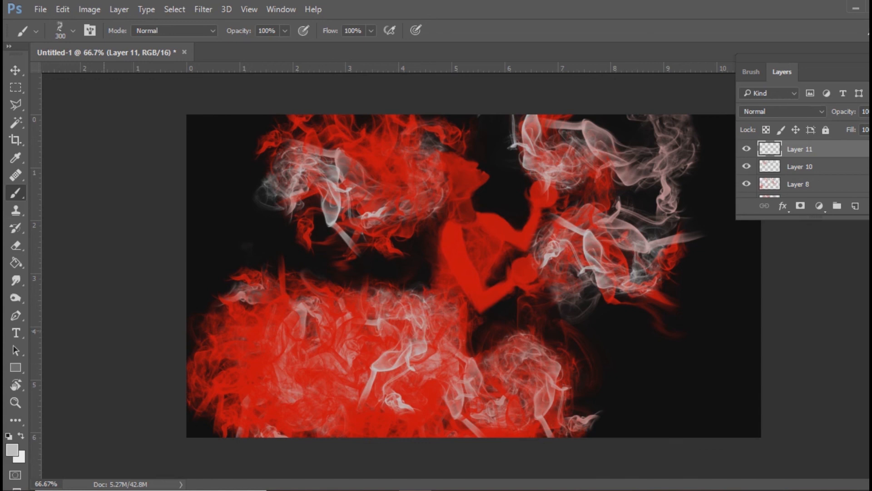
Set the foreground color to #cc3333 and stamp smoke in it over the gray wisps on the dress.
click(12, 449)
text(cc3333)
key(Return)
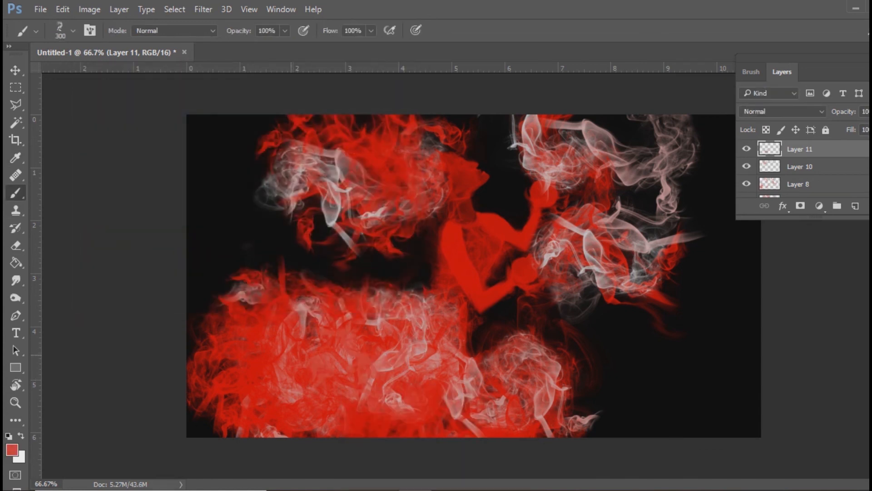
Smudge the woman's face and neck on Layer 5, varying the brush size down to 9 px.
key(v)
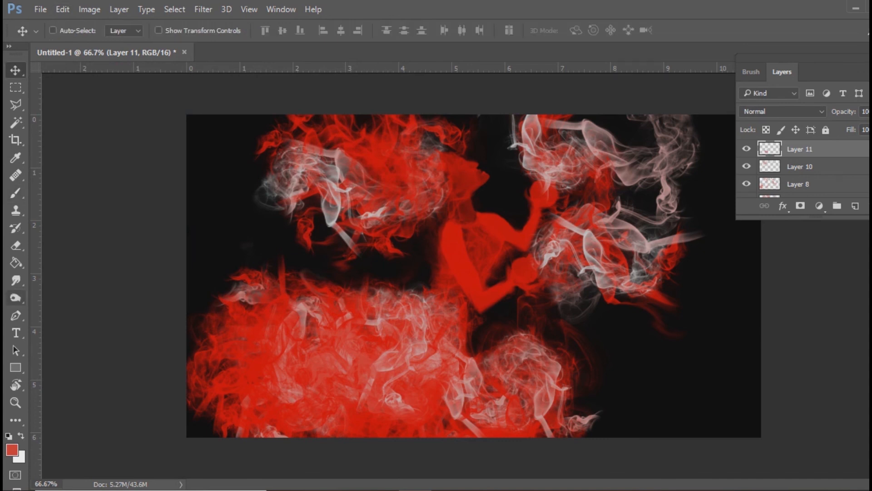
right_click(475, 177)
click(511, 185)
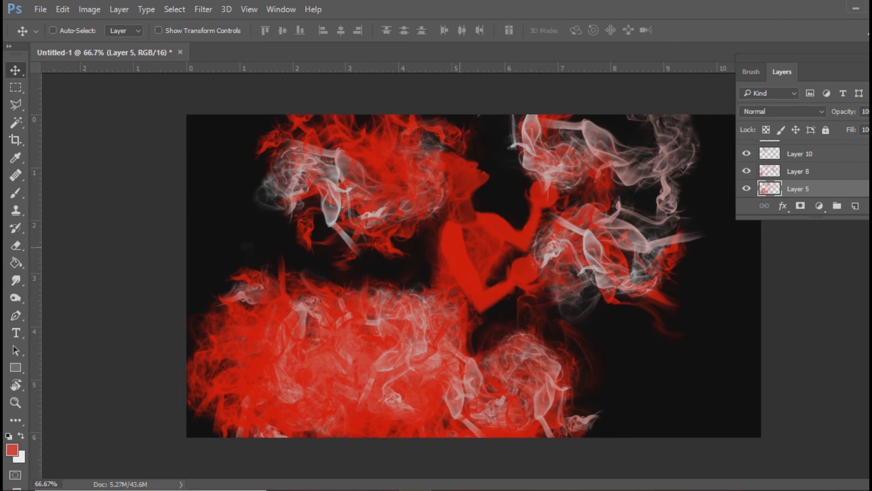
key(o)
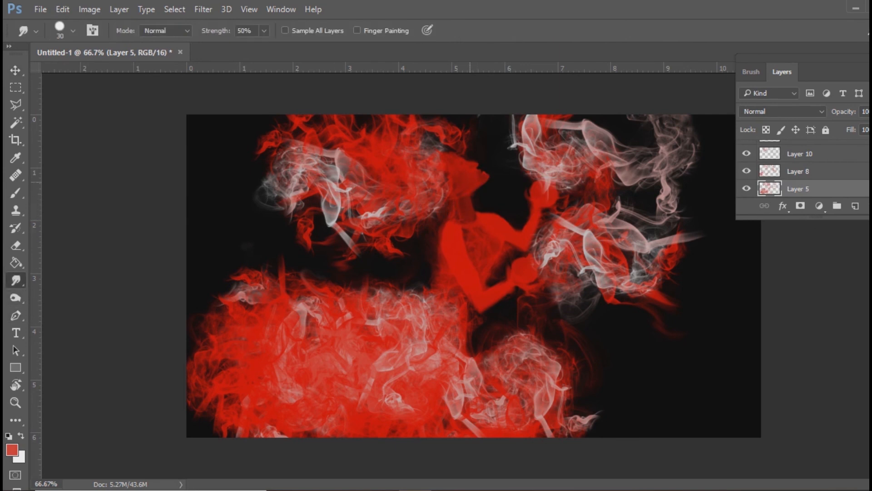
key(bracketleft)
key(bracketleft)
key(bracketleft)
key(bracketleft)
key(bracketleft)
key(bracketright)
key(bracketright)
key(bracketright)
key(bracketright)
key(bracketleft)
key(bracketleft)
key(bracketleft)
key(bracketleft)
key(b)
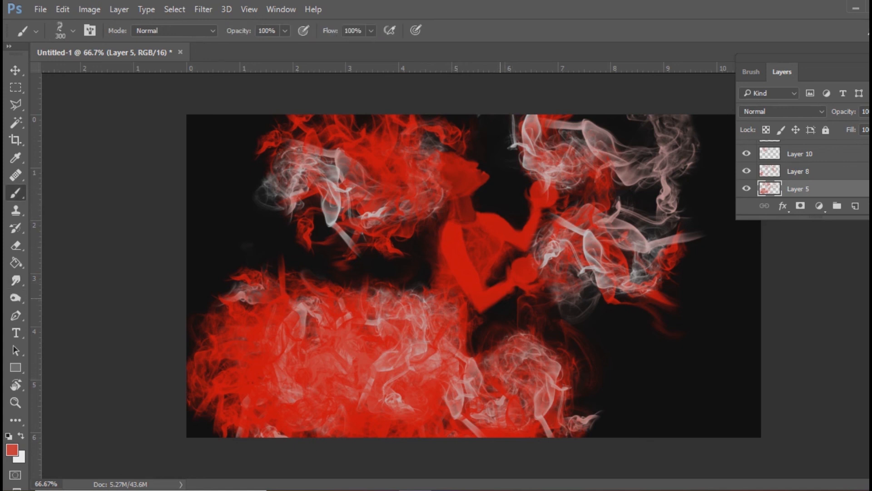
Smudge the woman's lower hand and forearm on Layer 3 with the 9 px brush at 50% strength.
key(v)
right_click(501, 297)
click(522, 306)
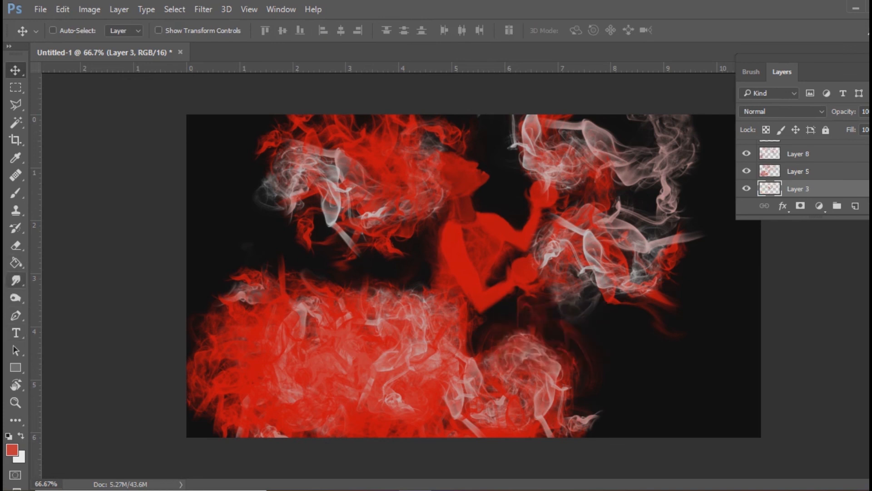
click(16, 281)
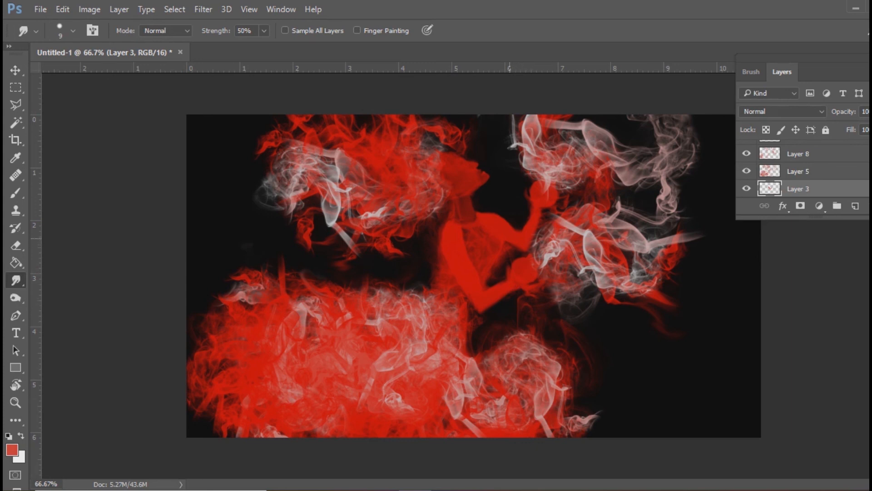
Smudge the woman's raised arm on Layer 5 with a 20 px brush at 50% strength.
key(v)
right_click(509, 238)
click(543, 246)
key(r)
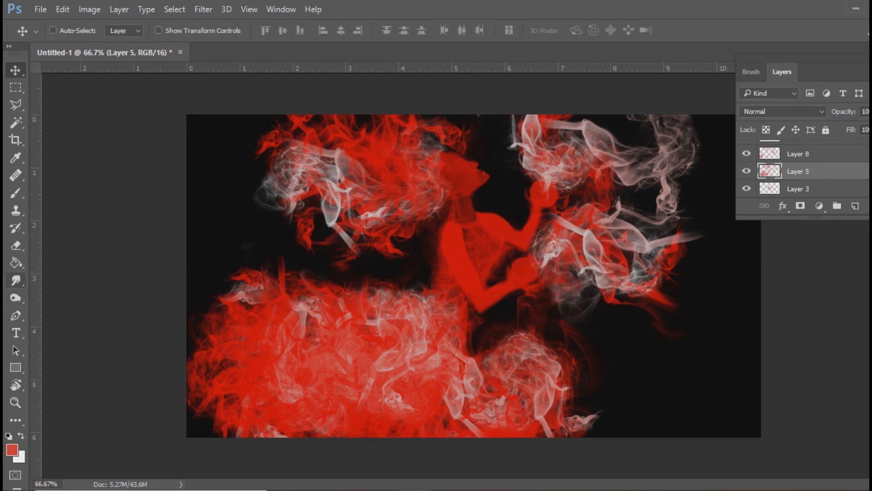
key(bracketright)
key(bracketright)
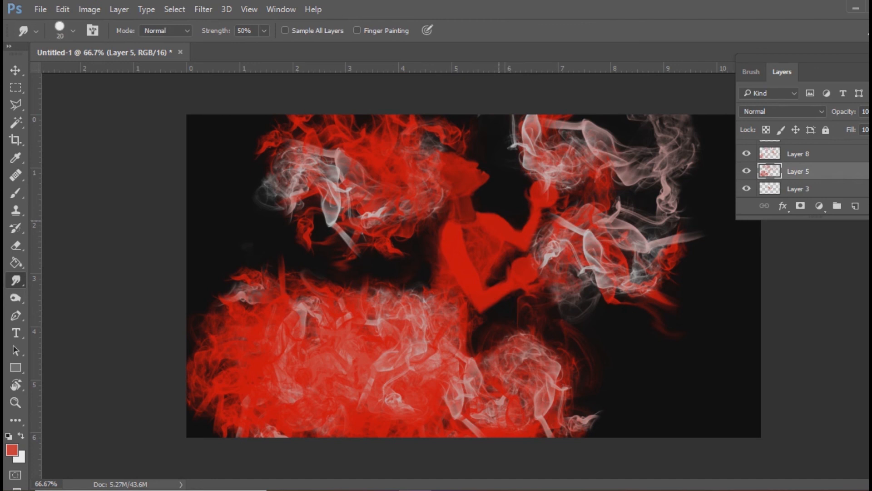
Smudge the woman's shoulder area on Layer 2 with the 20 px brush.
key(v)
right_click(498, 226)
click(527, 255)
key(b)
key(r)
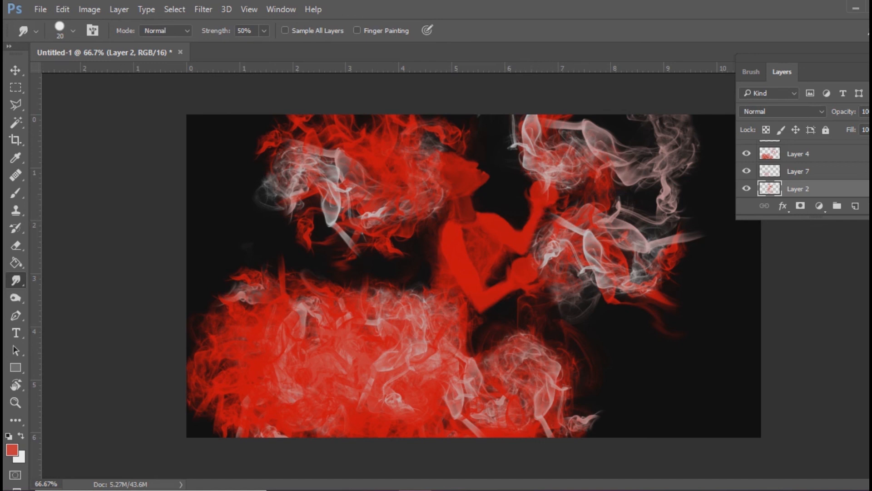
Try 300 px #ff0000 smoke on a new layer in the canvas's empty lower-right area, smudging it, and hide that layer.
click(12, 450)
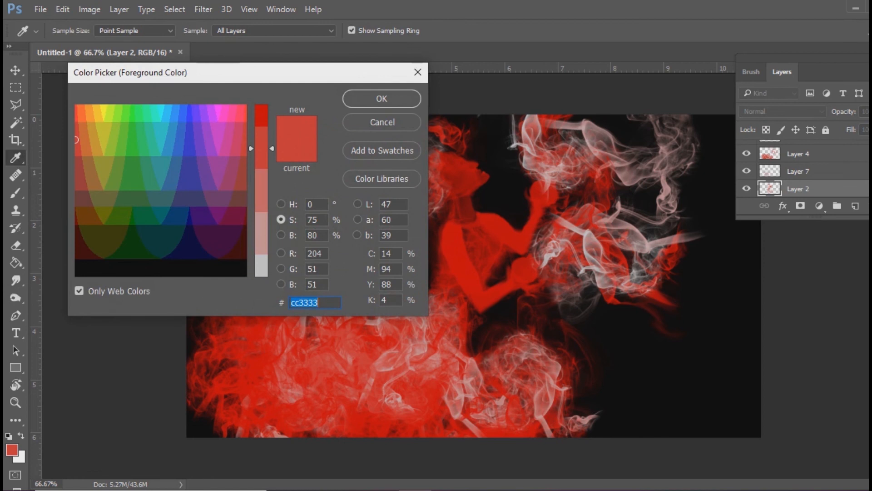
text(ff0000)
click(381, 98)
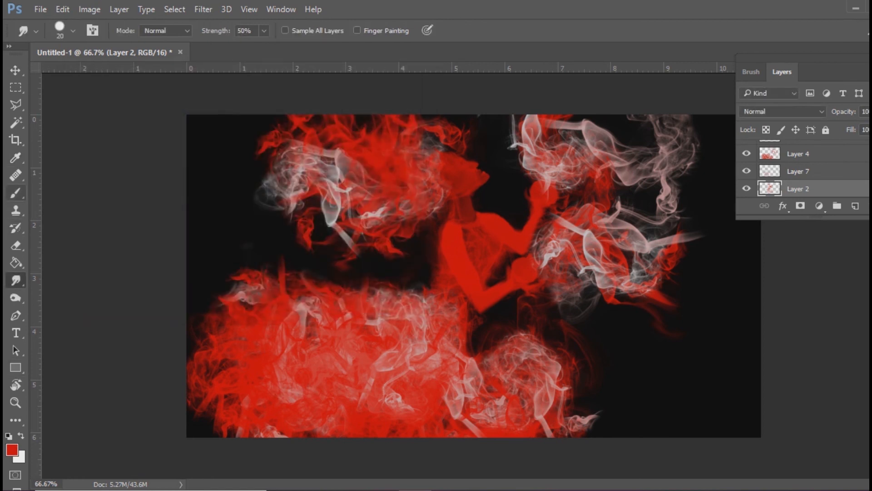
key(b)
click(855, 206)
click(676, 391)
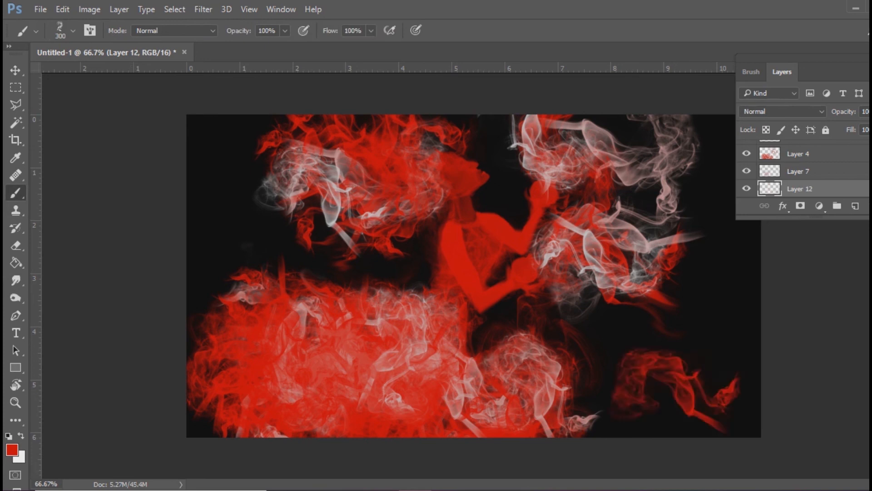
click(16, 280)
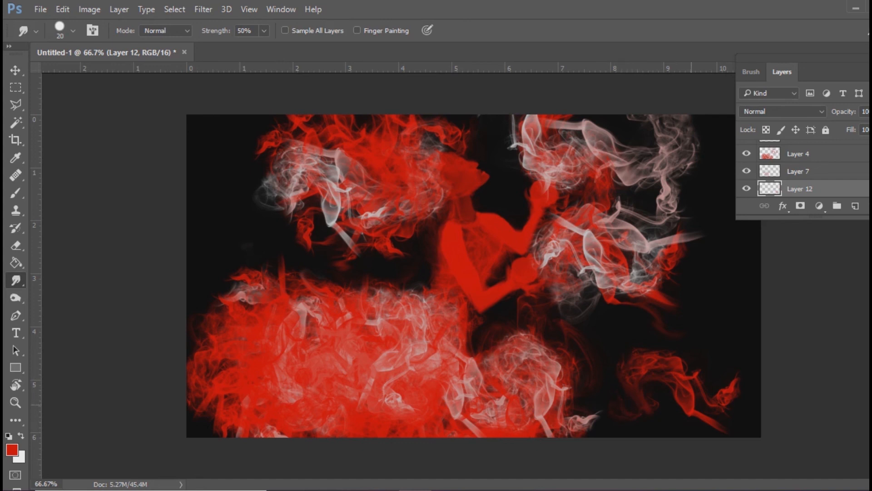
click(747, 188)
Choose the hard round brush with 100% hardness and add a new layer above the hidden Layer 12.
click(16, 192)
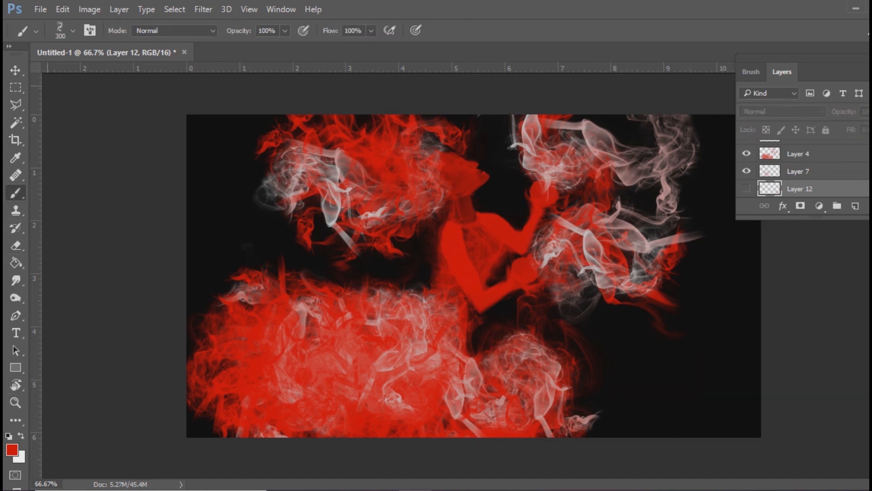
click(73, 30)
click(96, 160)
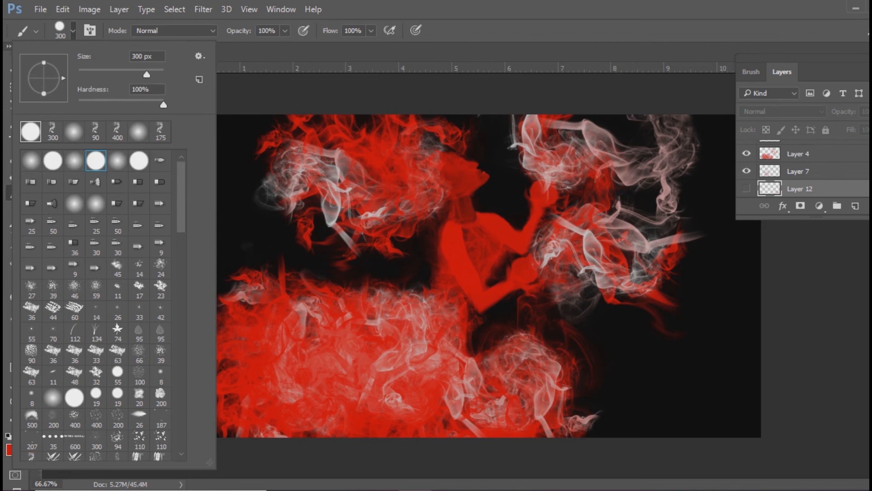
click(855, 205)
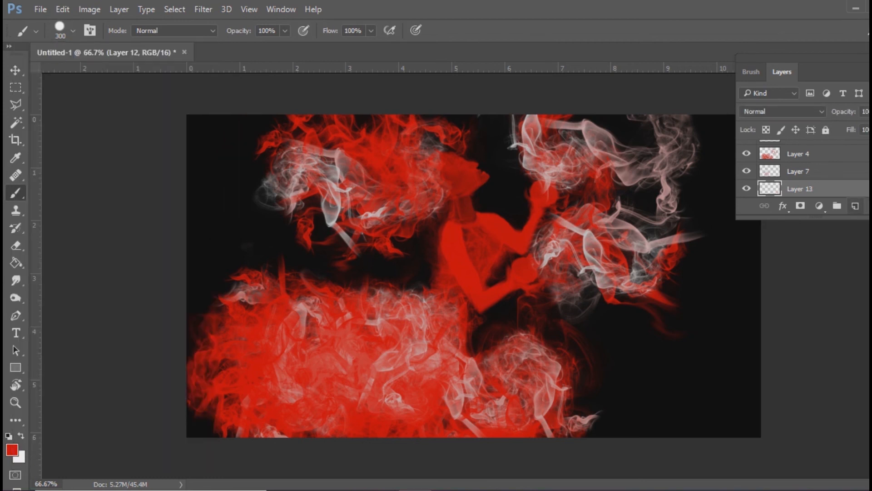
key(super+Down)
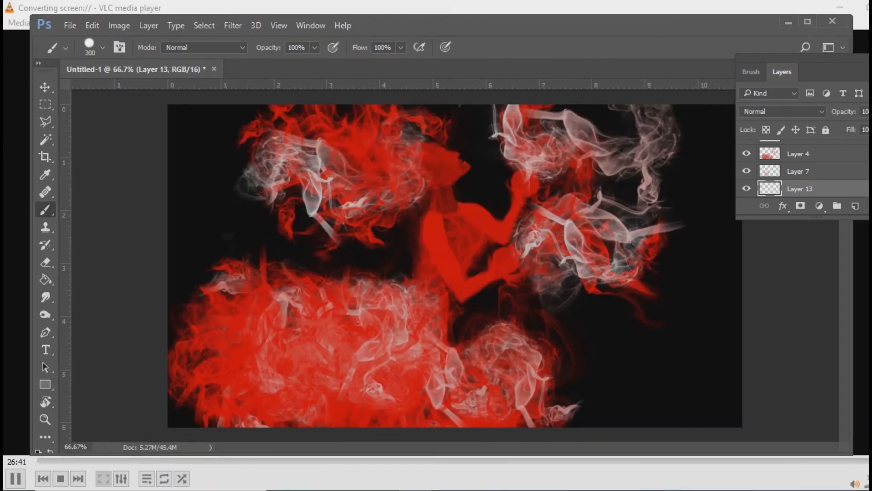
click(807, 22)
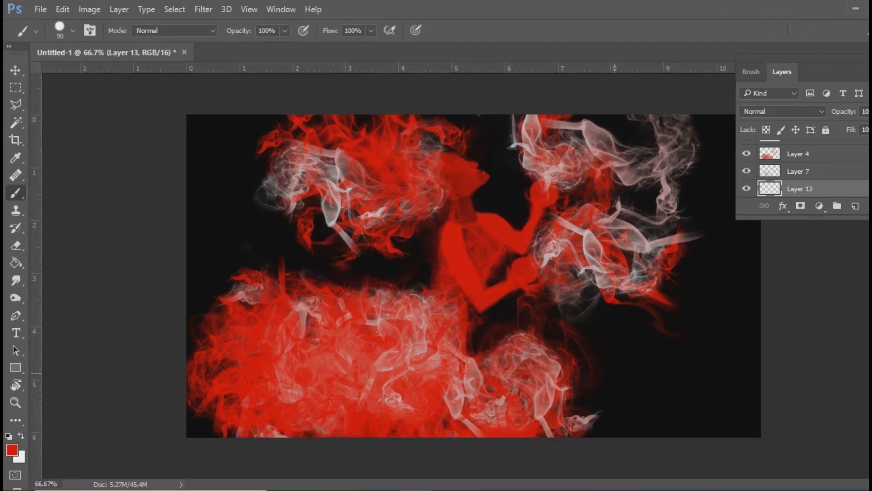
Handwrite the artist's signature in white with a 4 px brush in the canvas's lower-right corner.
key(x)
key(bracketleft)
key(bracketleft)
key(bracketleft)
key(bracketleft)
key(bracketleft)
key(bracketleft)
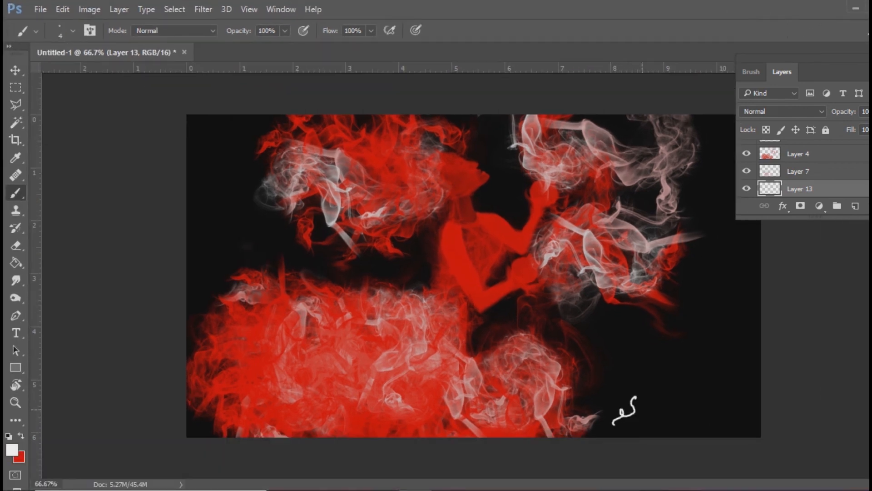
drag(688, 413, 706, 413)
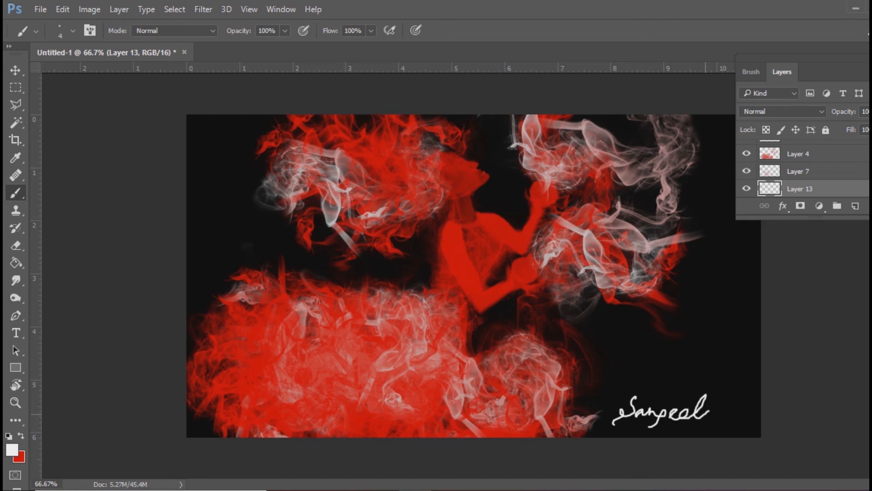
Underline the signature and scale it down in the canvas's lower-right corner, and shift the Layers panel off the artwork.
mouse_move(644, 423)
mouse_down()
mouse_move(707, 422)
mouse_move(648, 418)
mouse_move(640, 404)
mouse_move(673, 411)
mouse_up()
key(ctrl+t)
key(Escape)
key(v)
drag(800, 57, 832, 103)
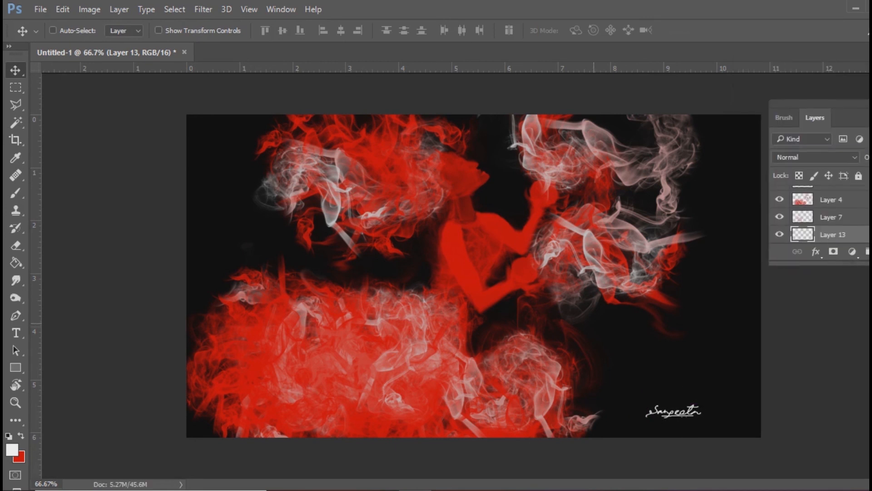